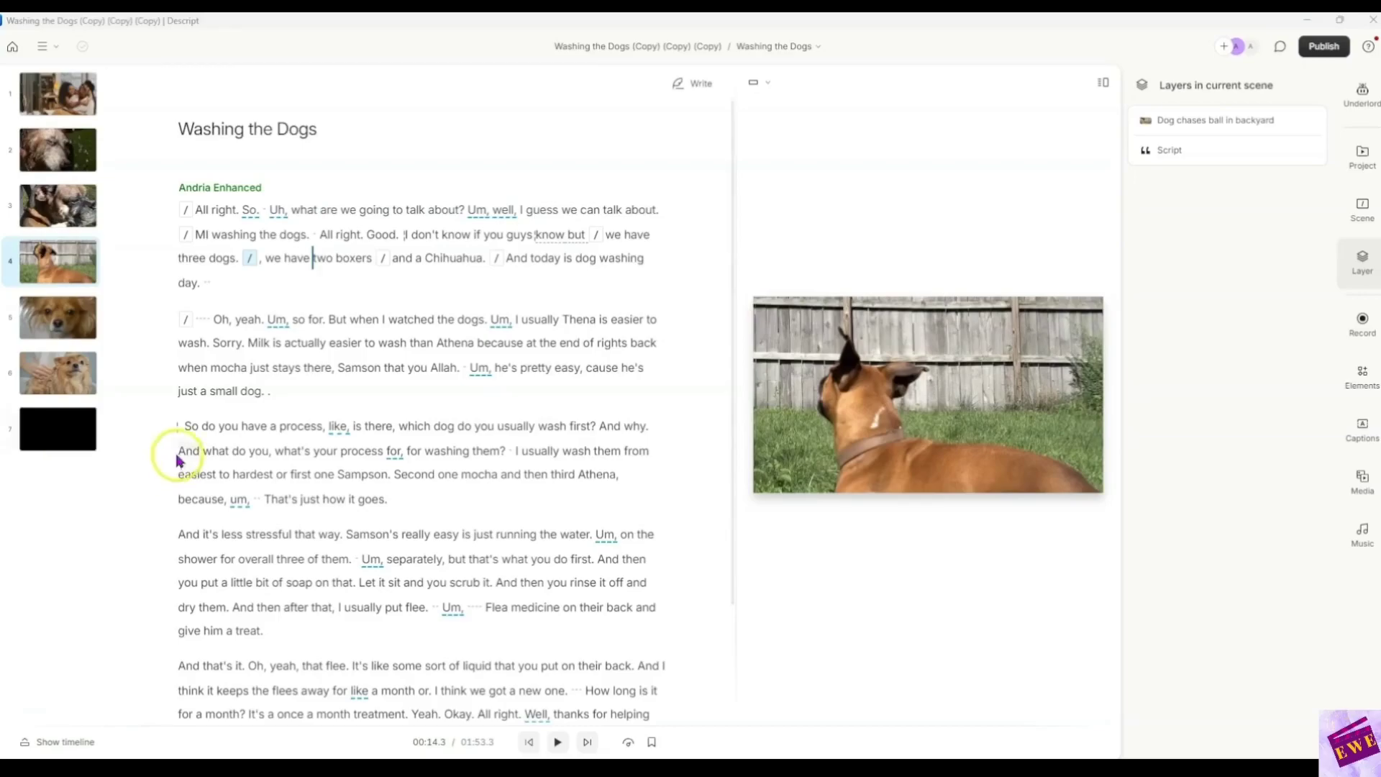
Play the video from the script's opening line to review it, then stop.
{"action": "left_click", "coordinate": [205, 212]}
{"action": "left_click", "coordinate": [558, 742]}
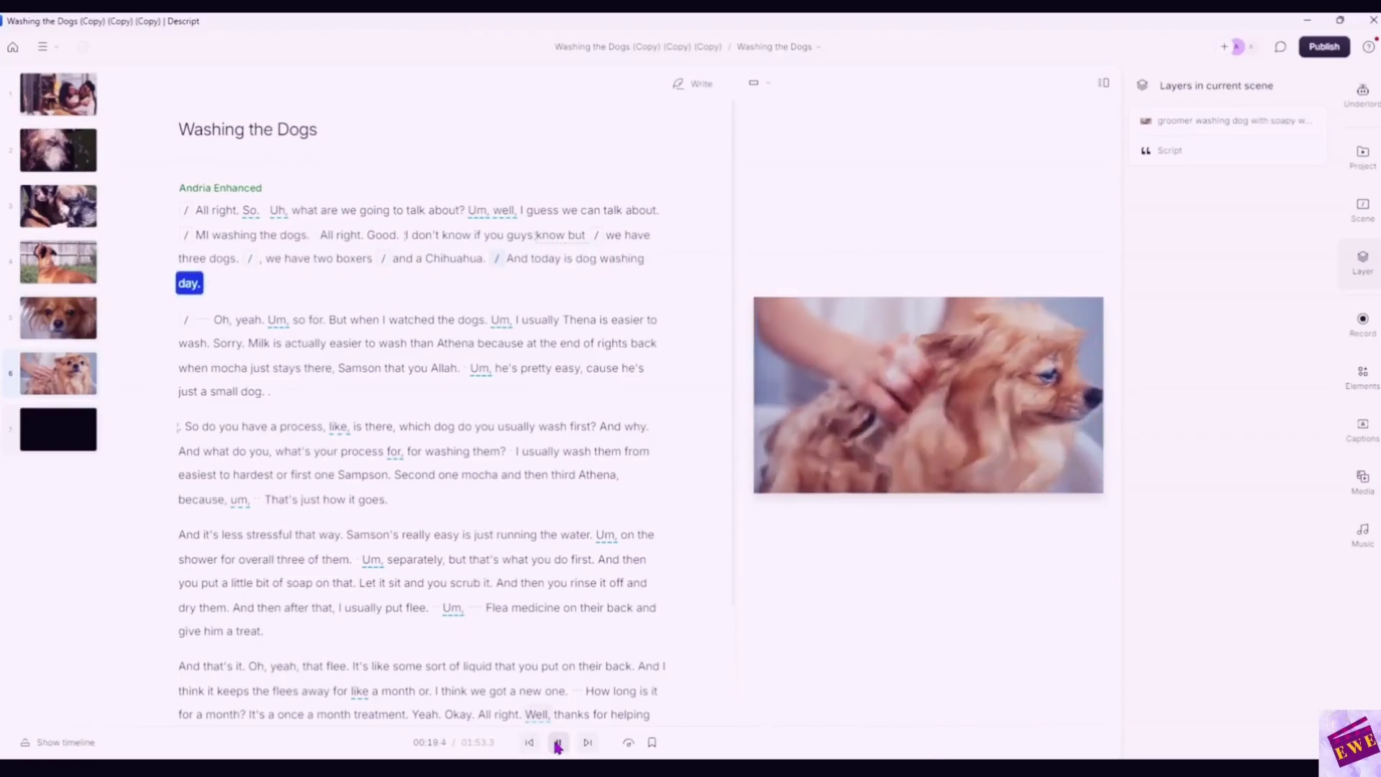
{"action": "left_click", "coordinate": [557, 743]}
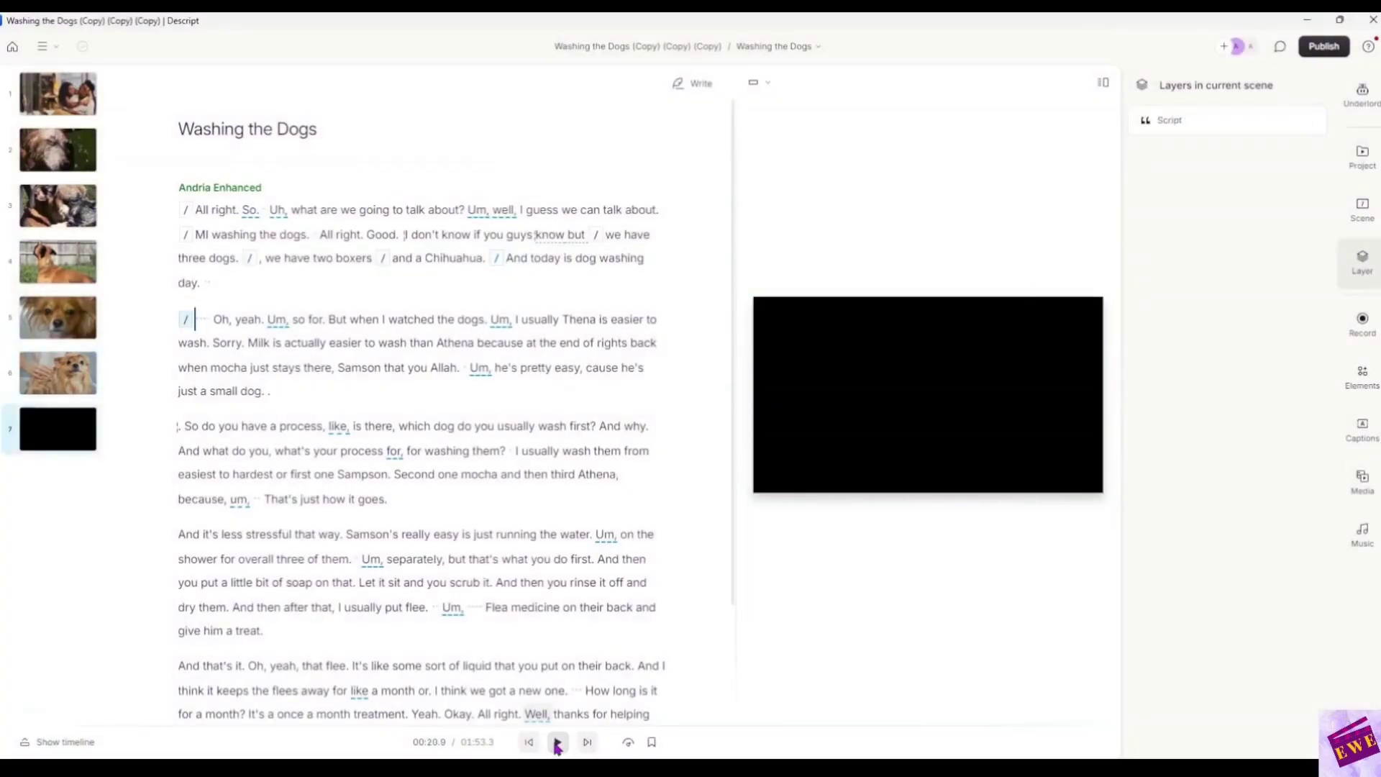
Select the passage from 'All right' through 'three dogs.' and highlight its 1x speed value.
{"action": "left_click", "coordinate": [319, 236]}
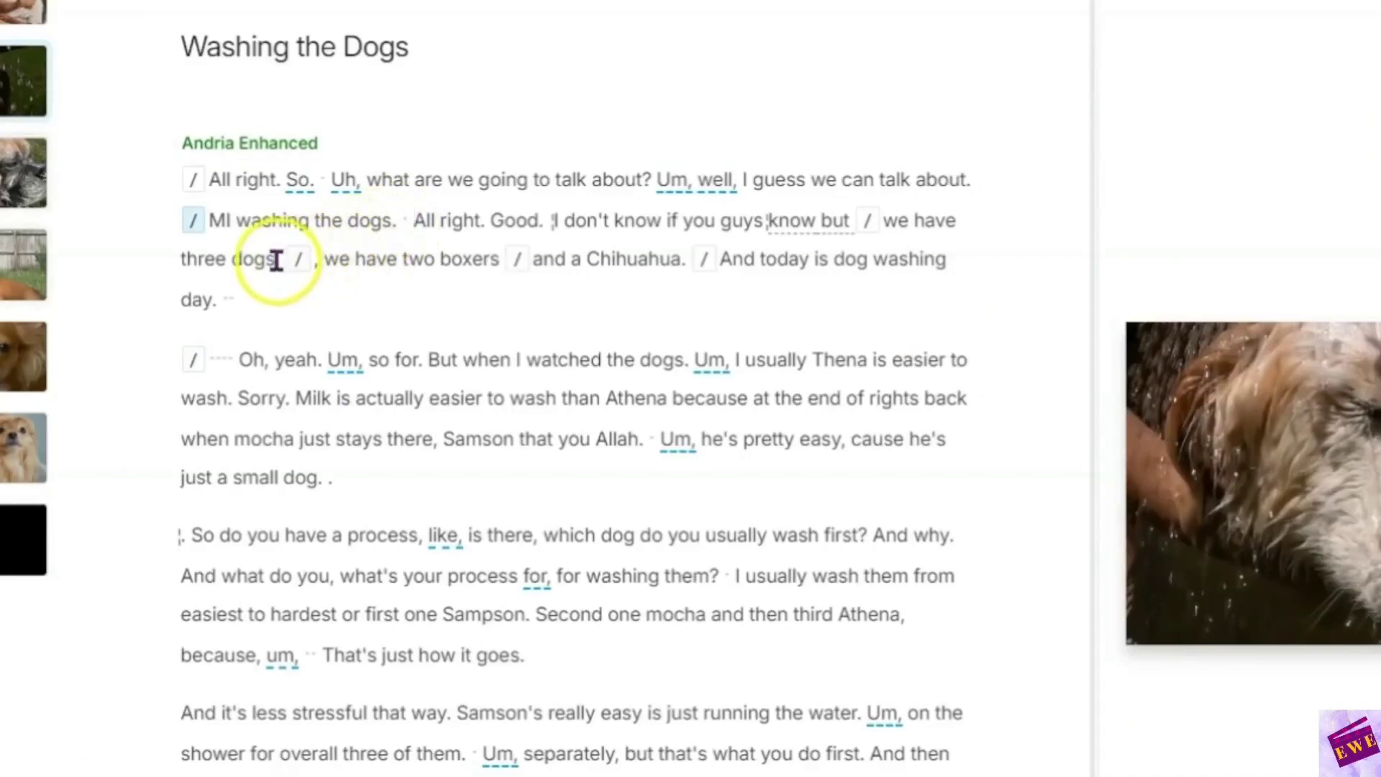
{"action": "left_click", "coordinate": [237, 259], "text": "shift"}
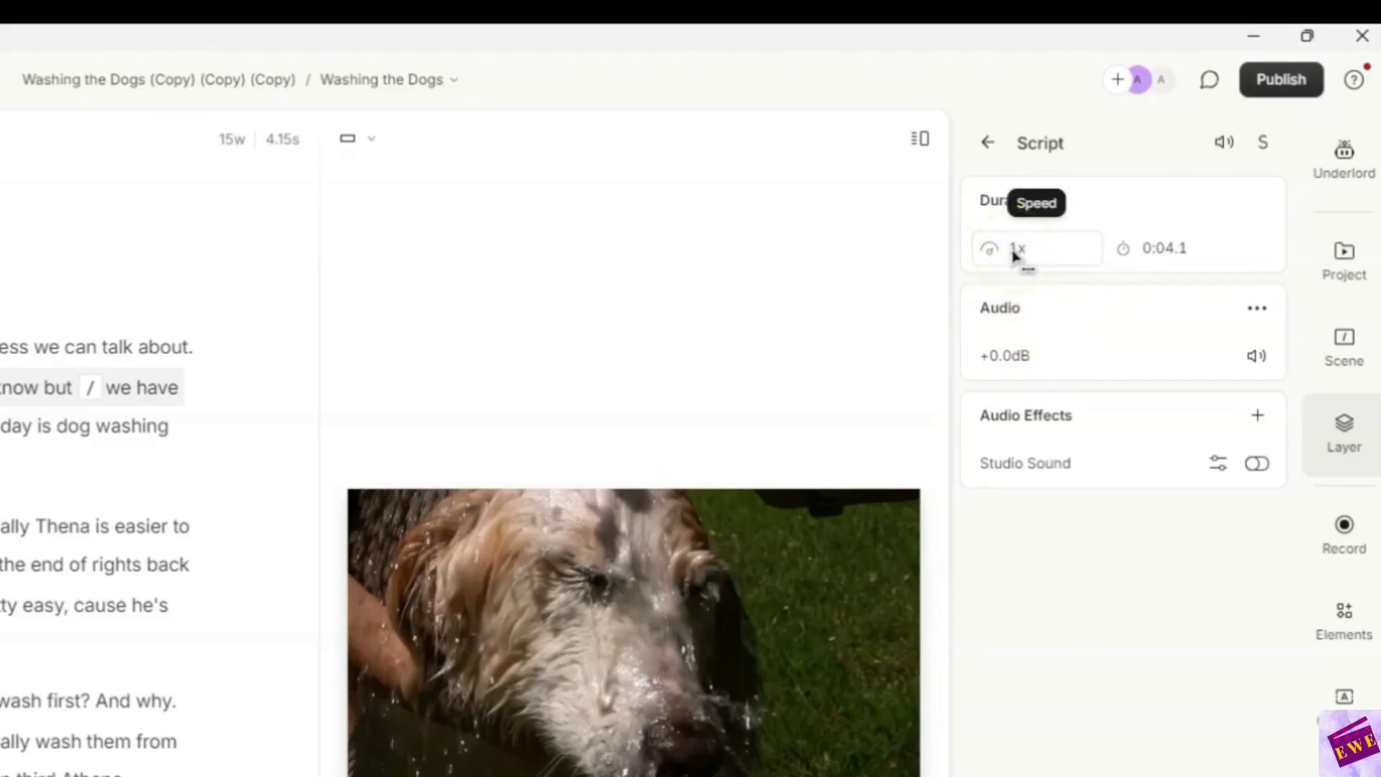
{"action": "left_click", "coordinate": [1011, 250]}
{"action": "left_click", "coordinate": [1053, 371]}
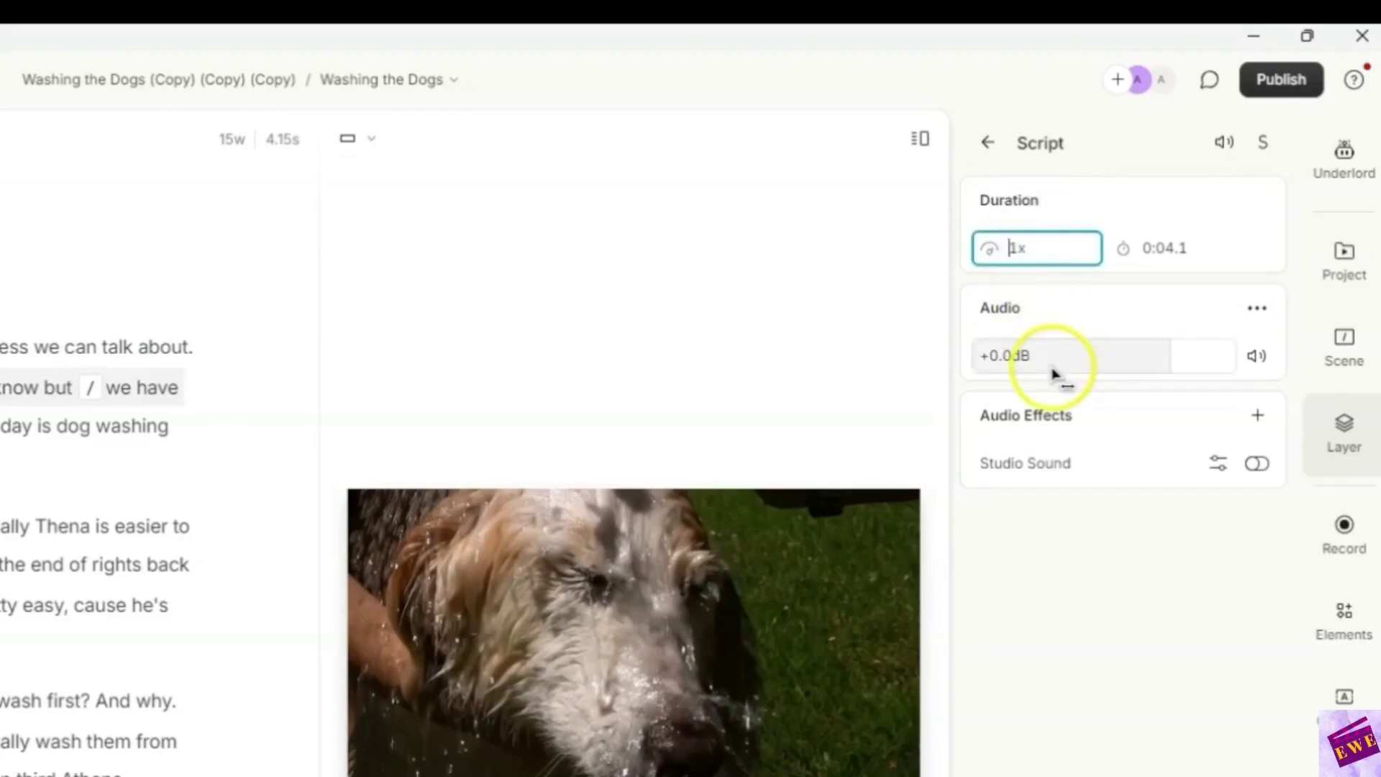
{"action": "double_click", "coordinate": [1009, 248]}
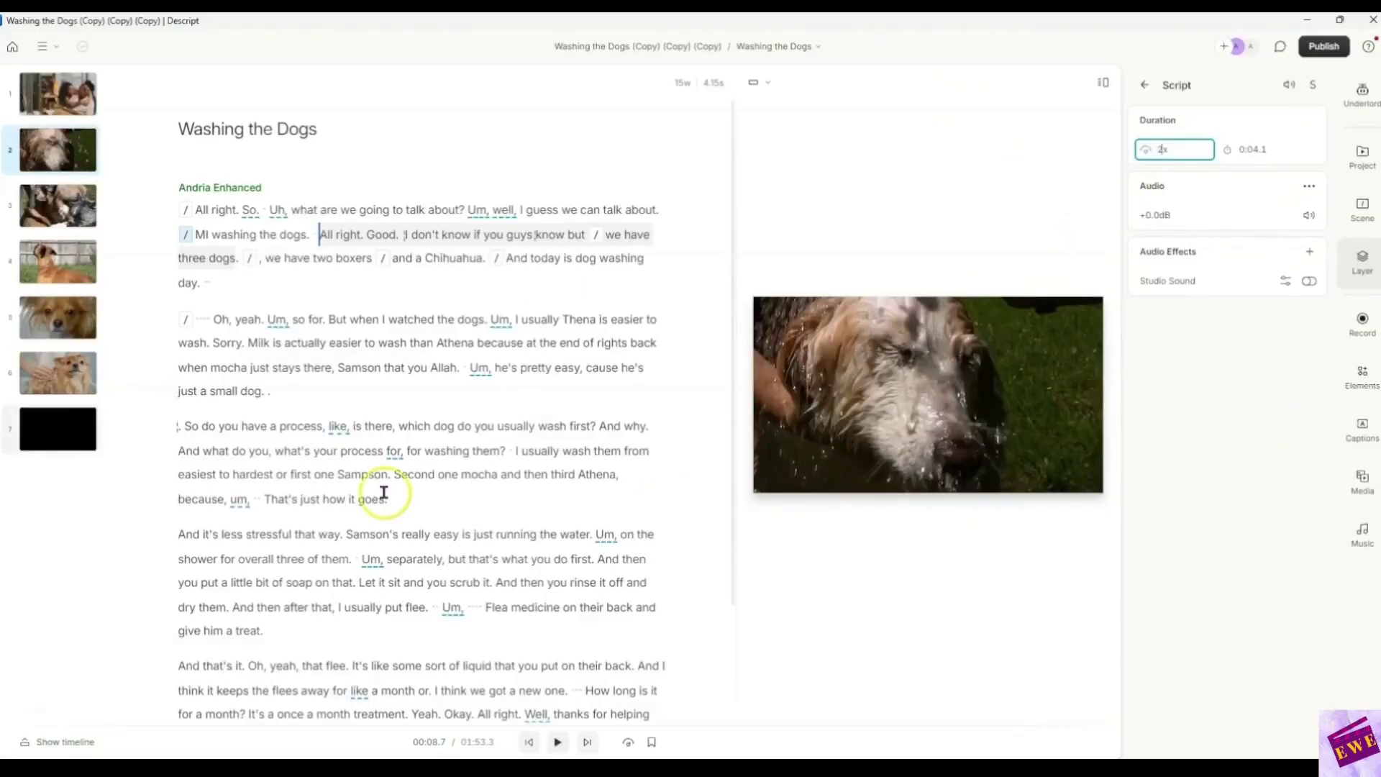
Show the timeline and change the passage speed from 1x to 2x, shortening it to 0:02.0.
{"action": "left_click", "coordinate": [61, 745]}
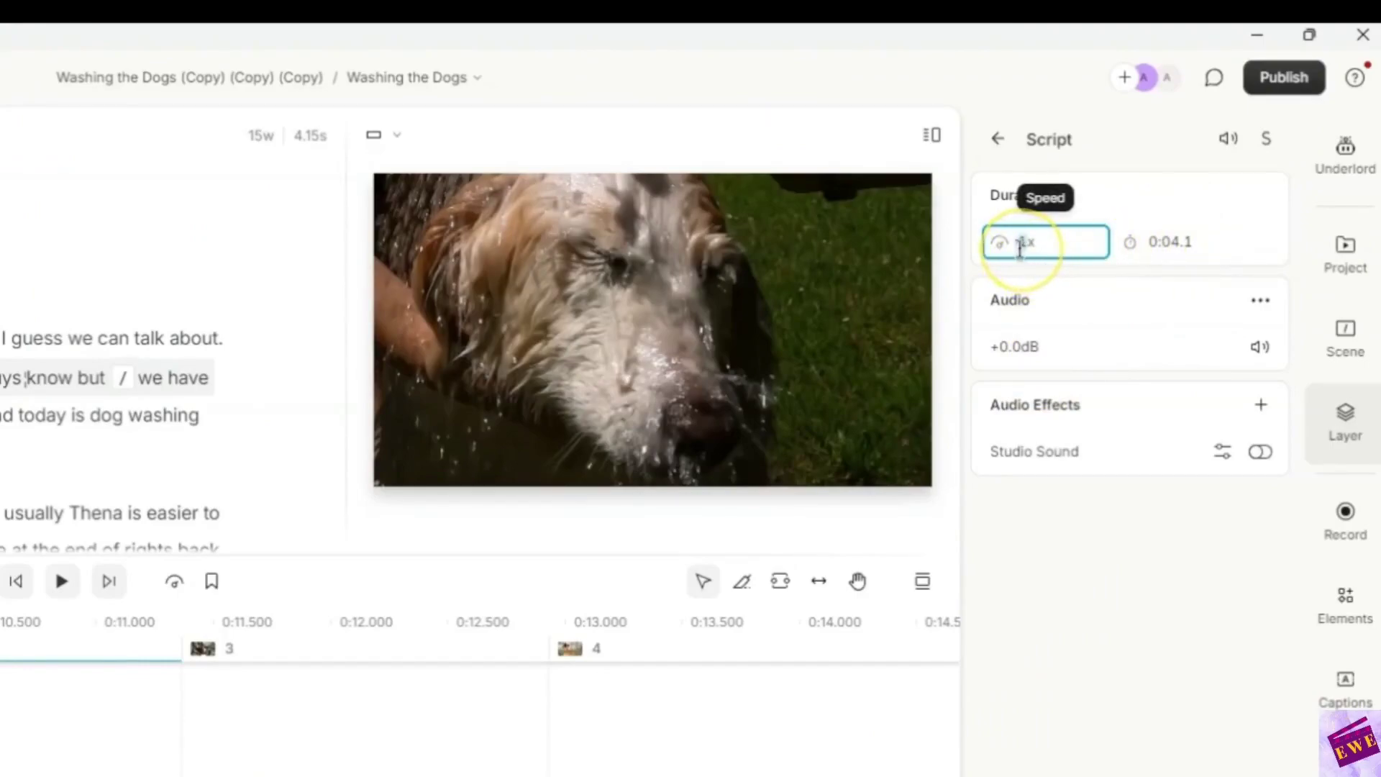
{"action": "left_click_drag", "start_coordinate": [1021, 245], "coordinate": [1079, 264]}
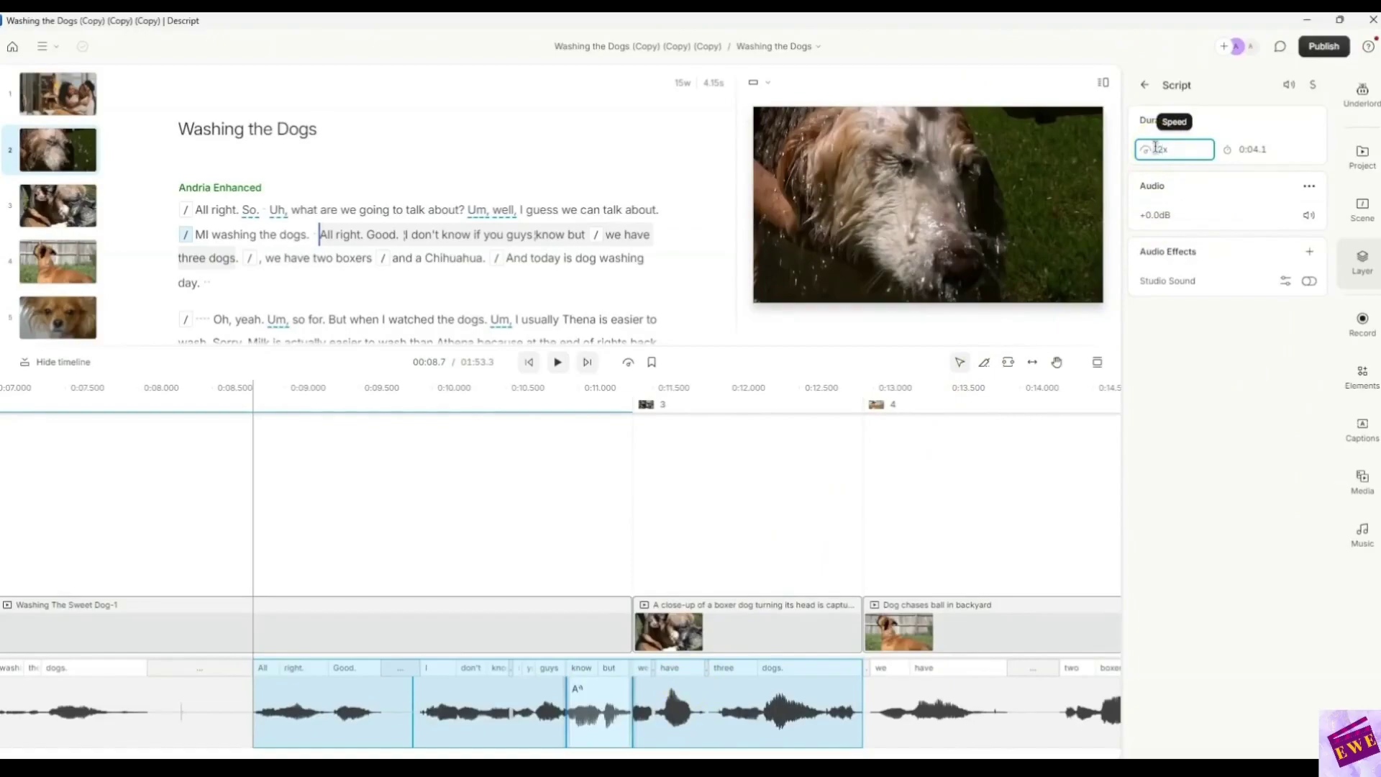
{"action": "left_click", "coordinate": [1255, 152]}
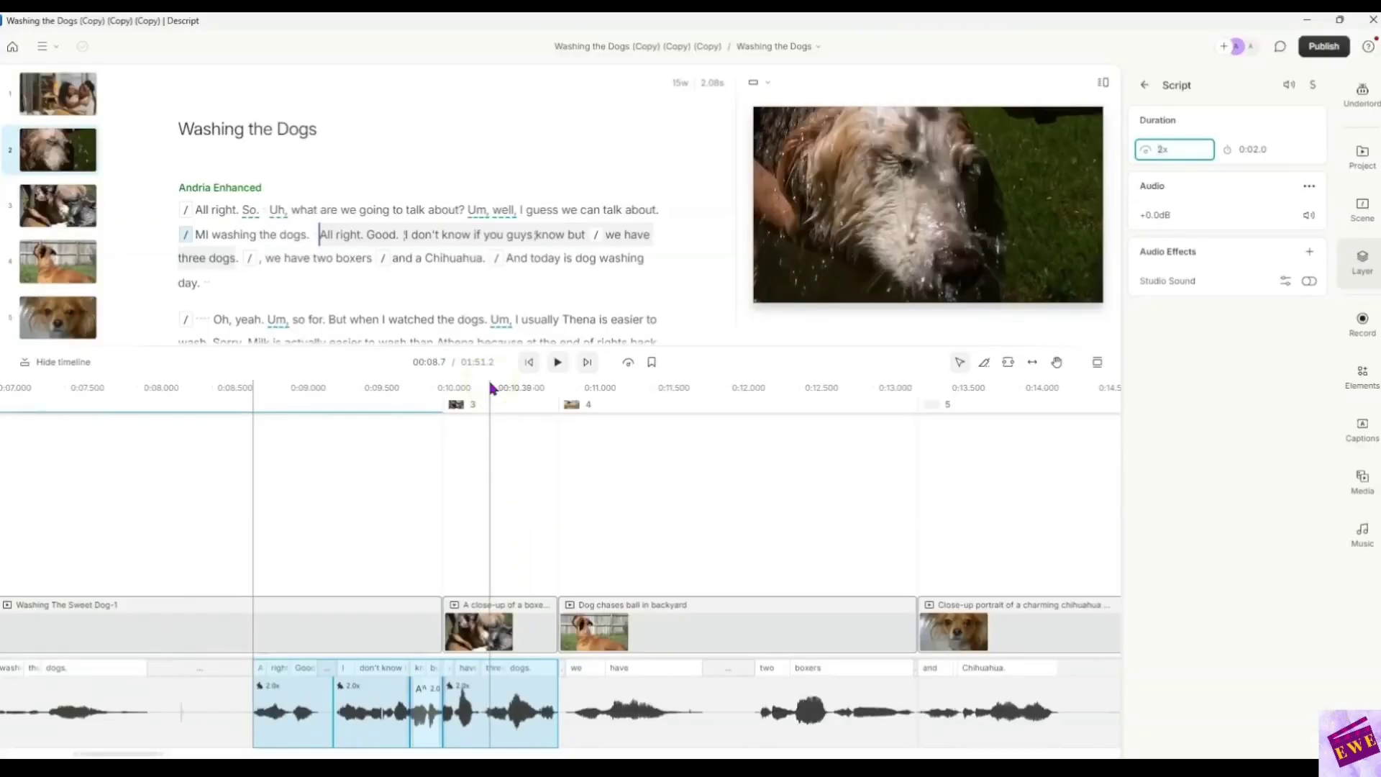
{"action": "left_click", "coordinate": [335, 247]}
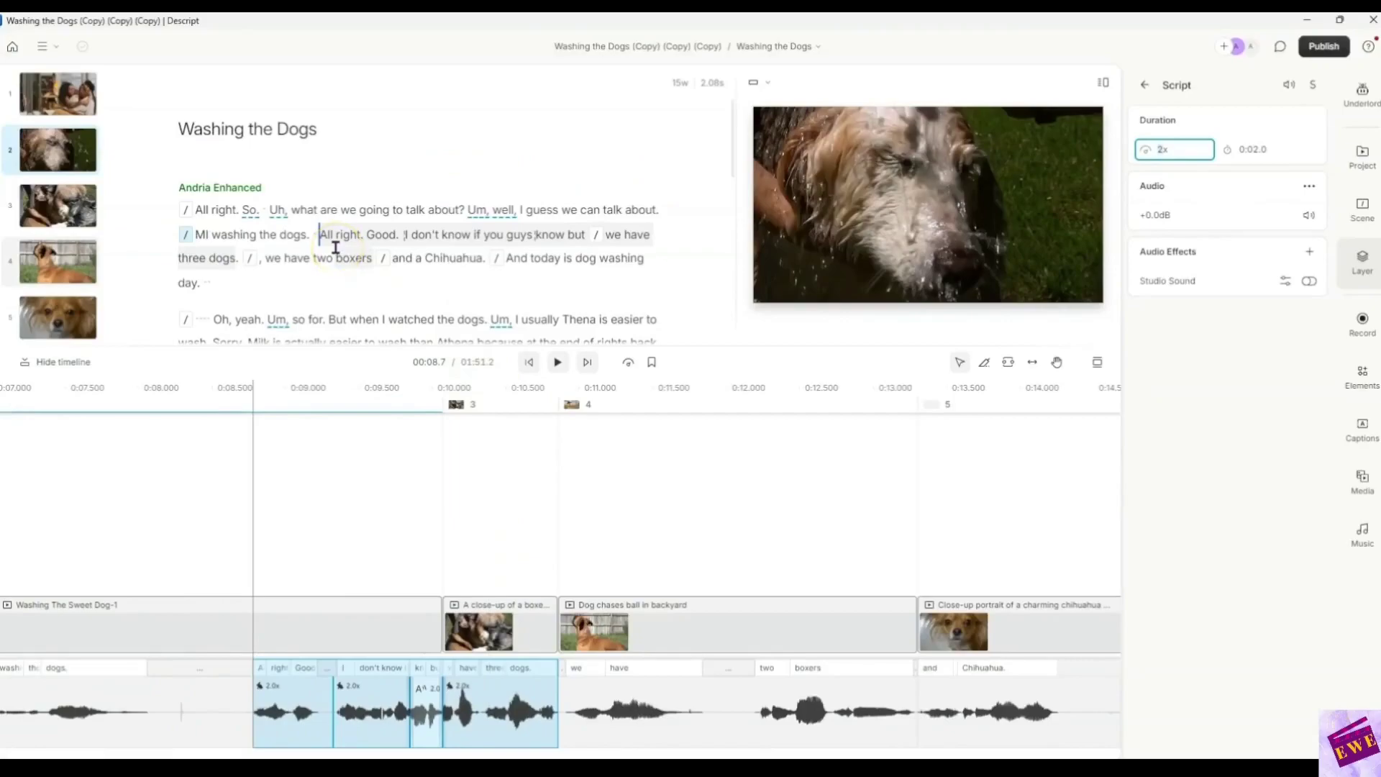
{"action": "left_click", "coordinate": [264, 234]}
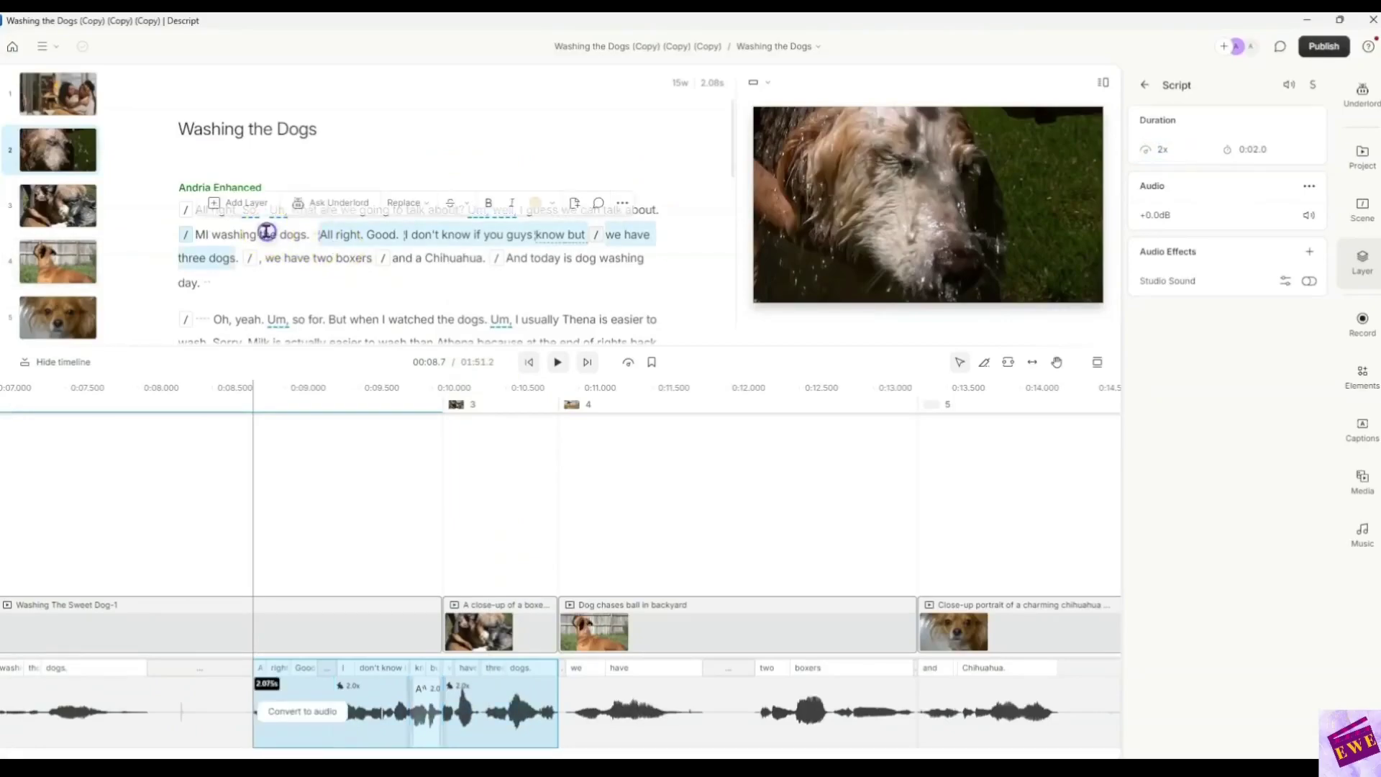
{"action": "left_click", "coordinate": [558, 362]}
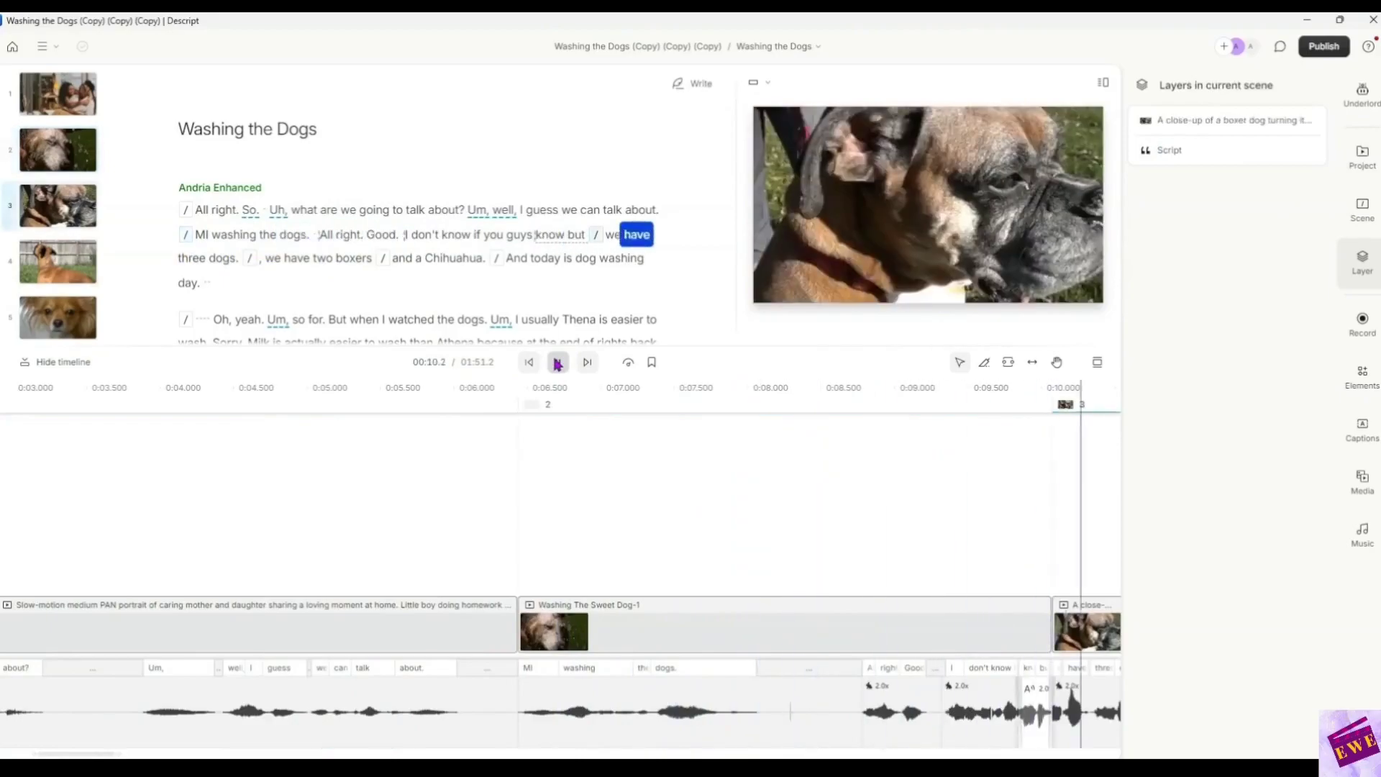
{"action": "left_click", "coordinate": [558, 362]}
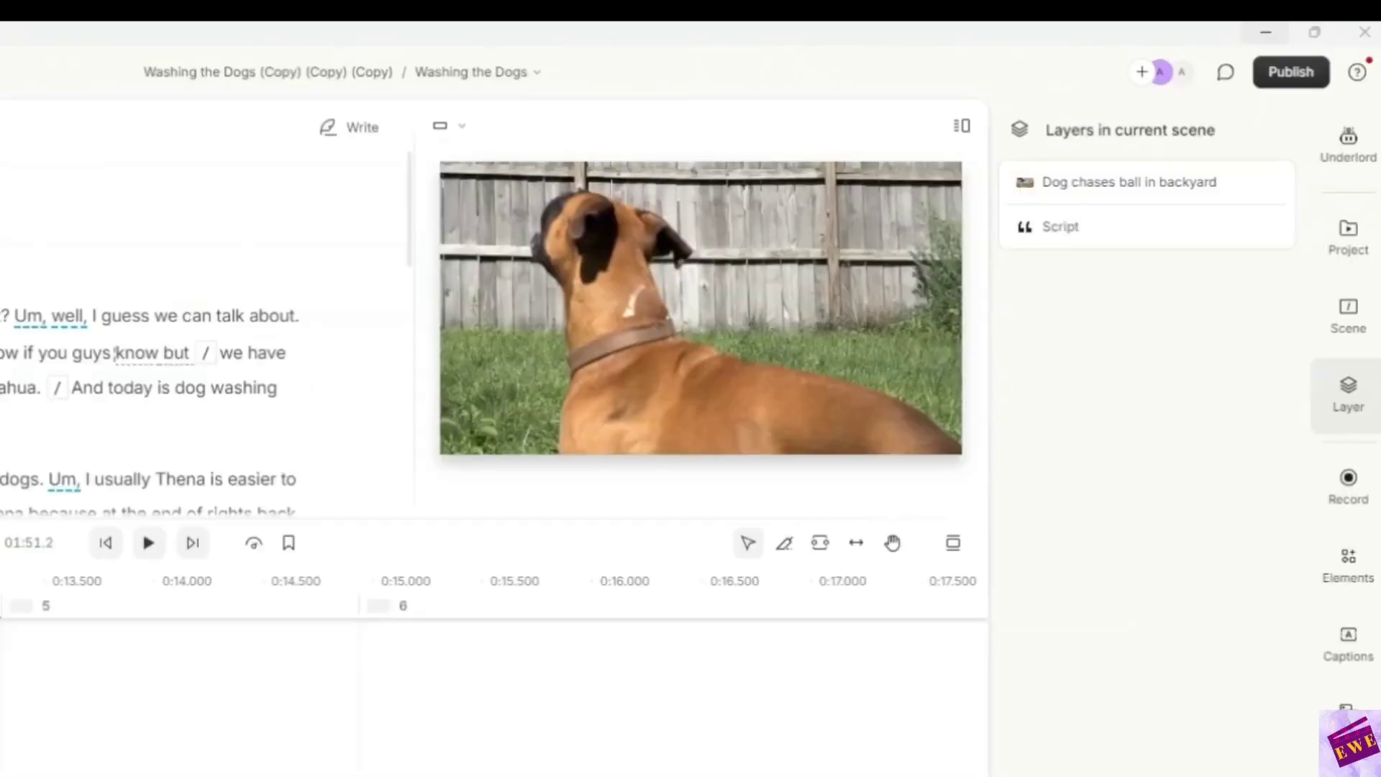
{"action": "left_click", "coordinate": [1324, 46]}
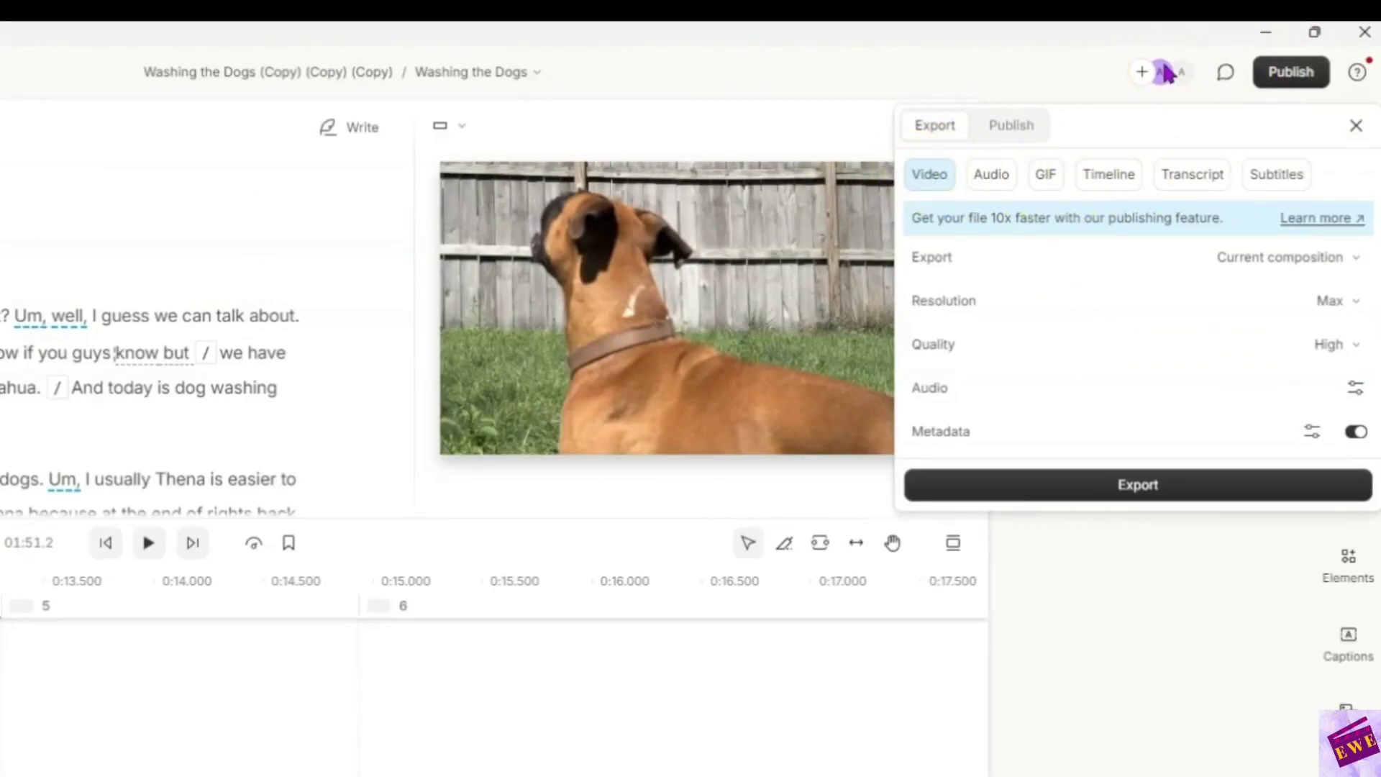
{"action": "left_click", "coordinate": [1101, 308]}
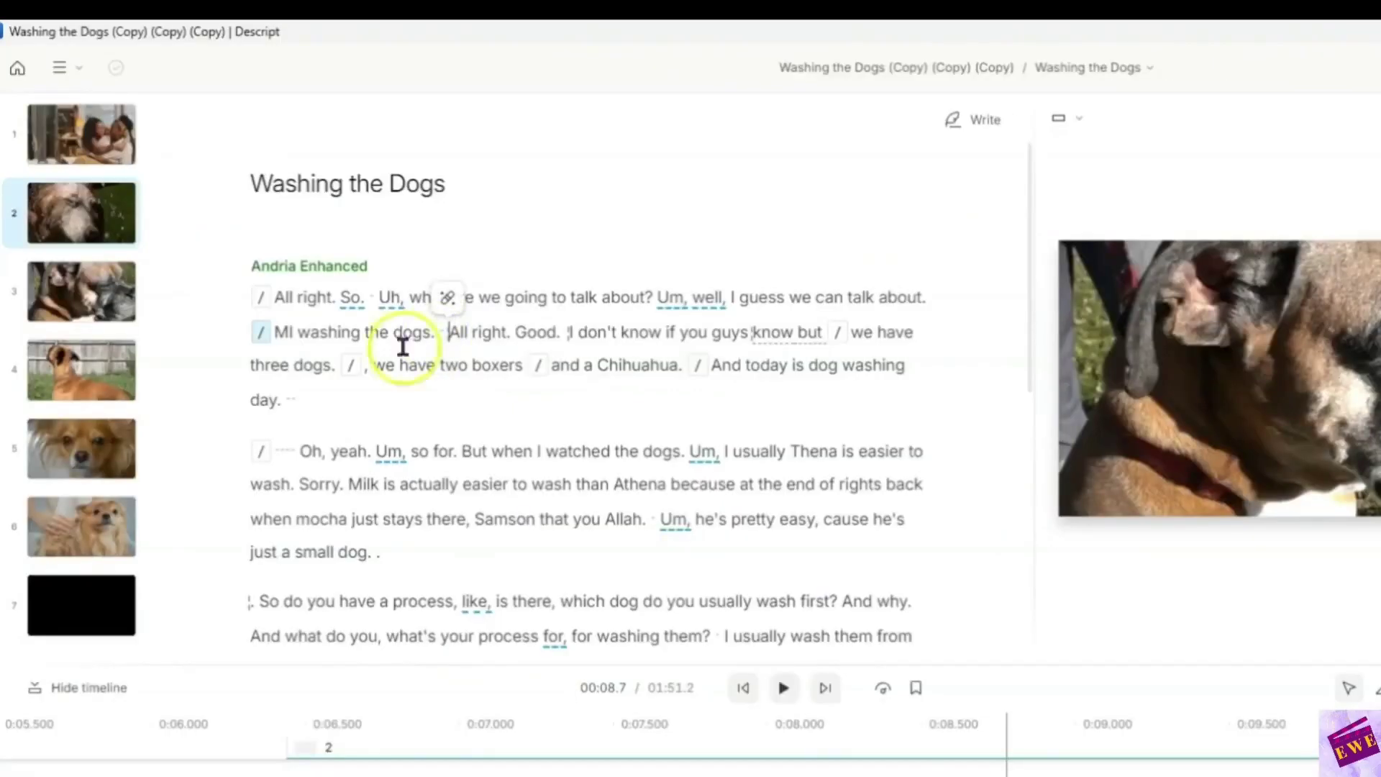
Reselect the passage, go back to the scene's layer list, and select the boxer close-up layer.
{"action": "left_click", "coordinate": [336, 368], "text": "shift"}
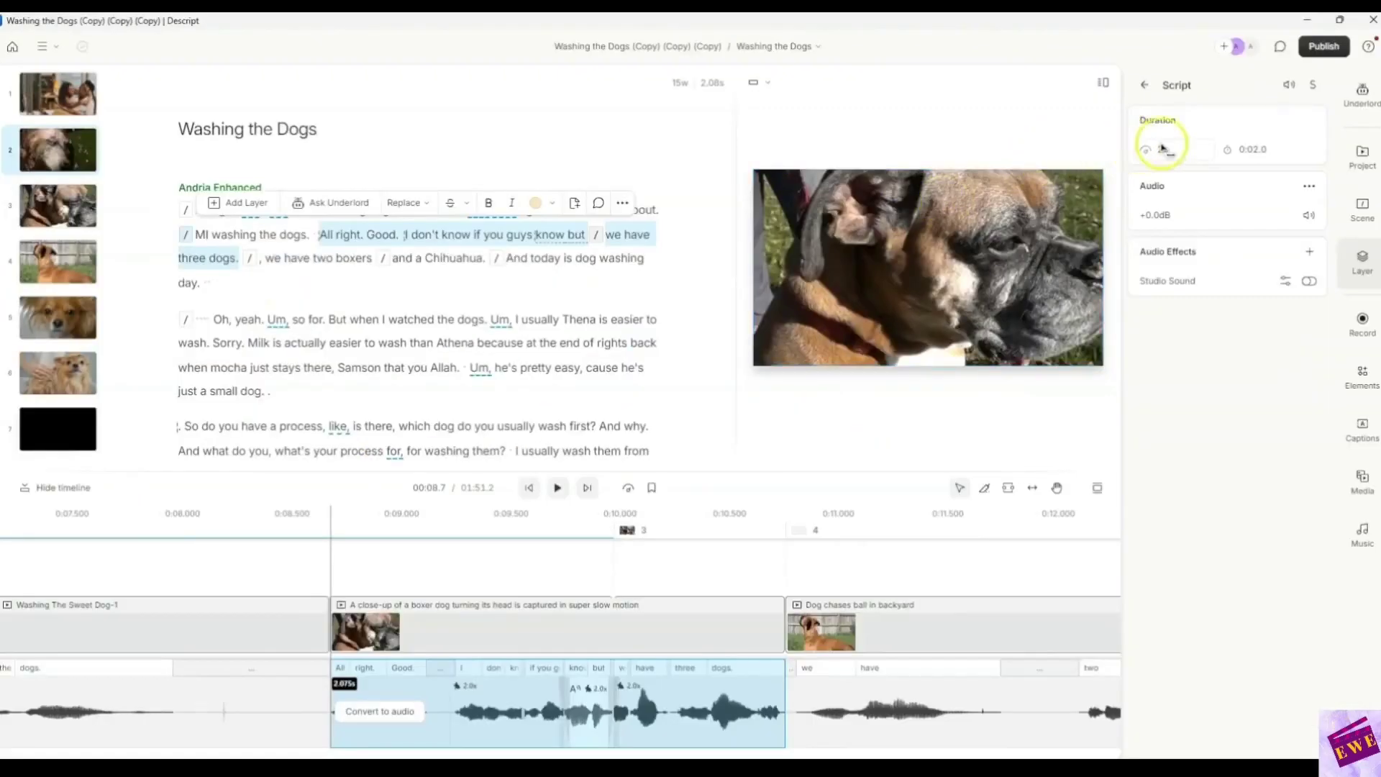
{"action": "left_click", "coordinate": [1146, 86]}
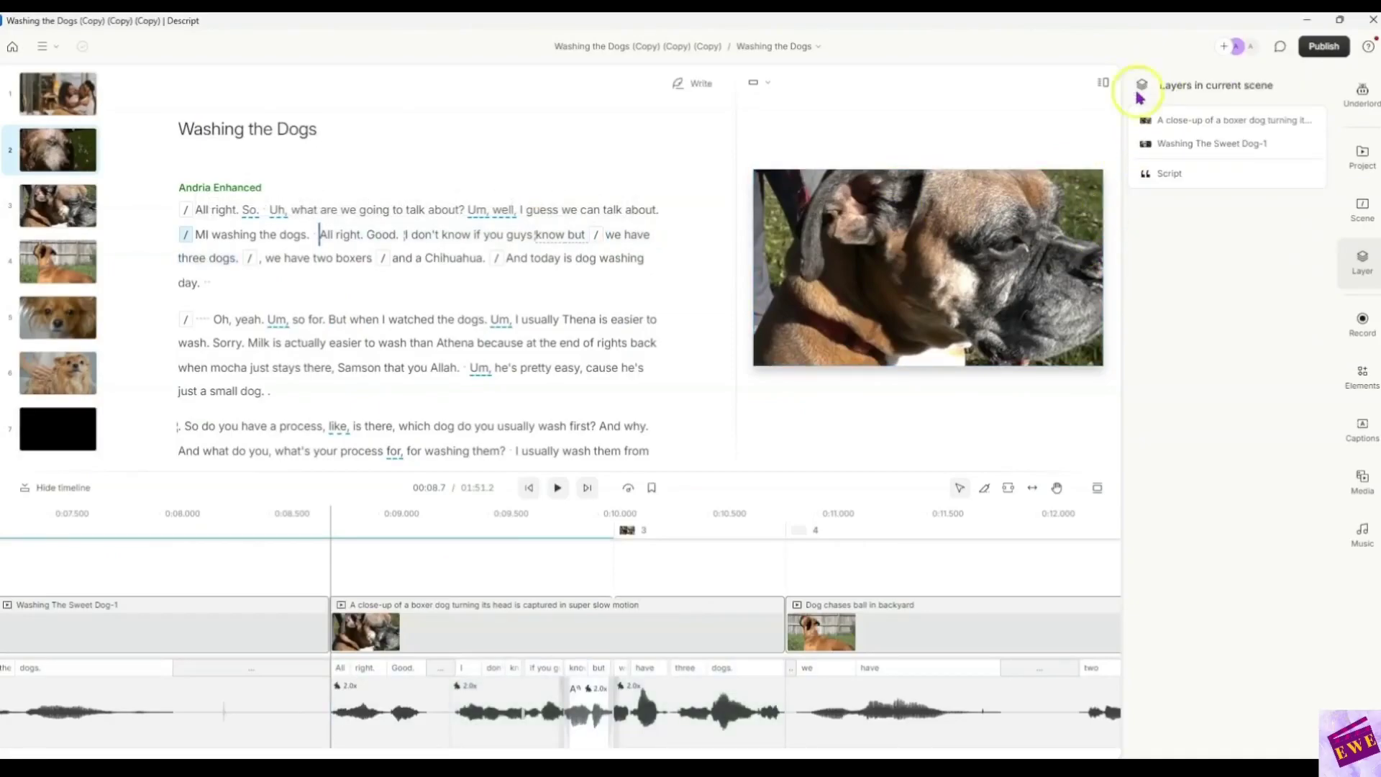
{"action": "left_click", "coordinate": [654, 610]}
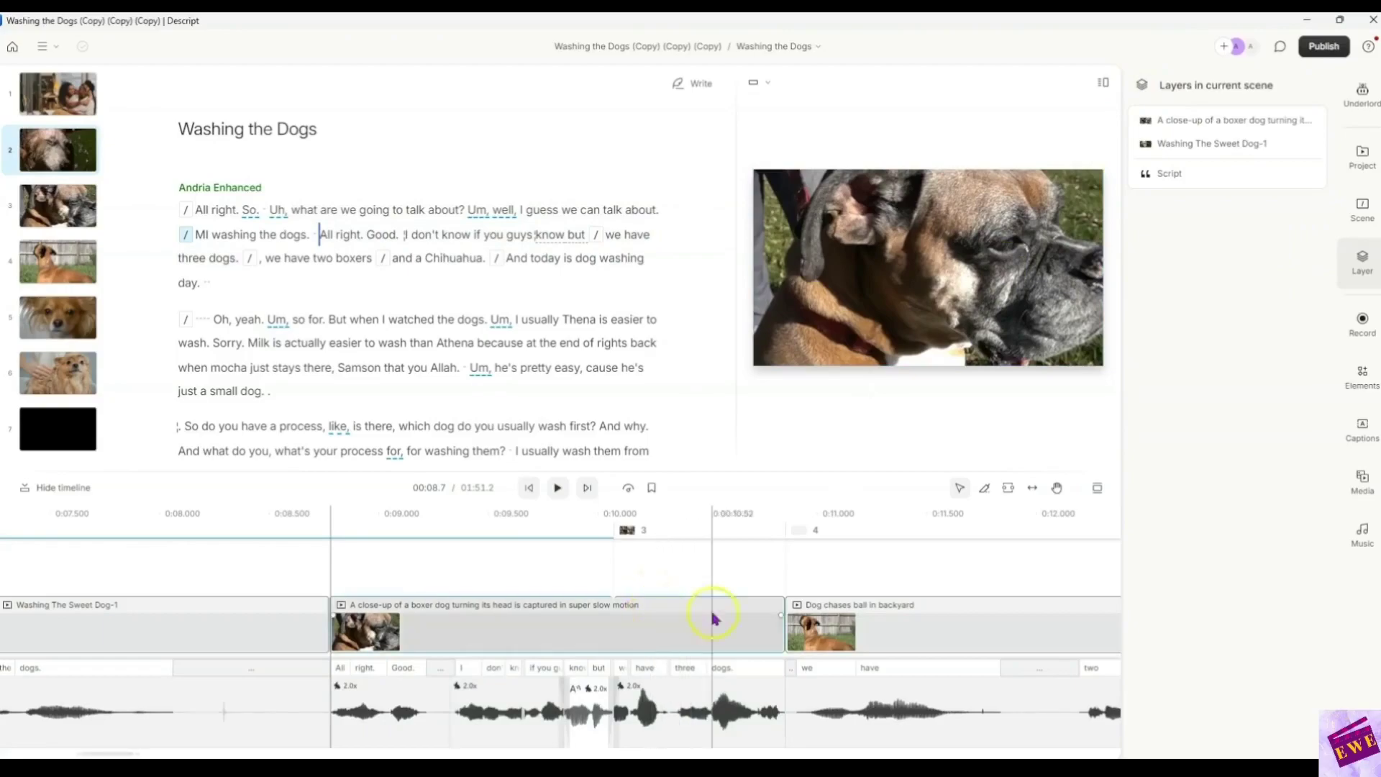
{"action": "left_click", "coordinate": [1194, 124]}
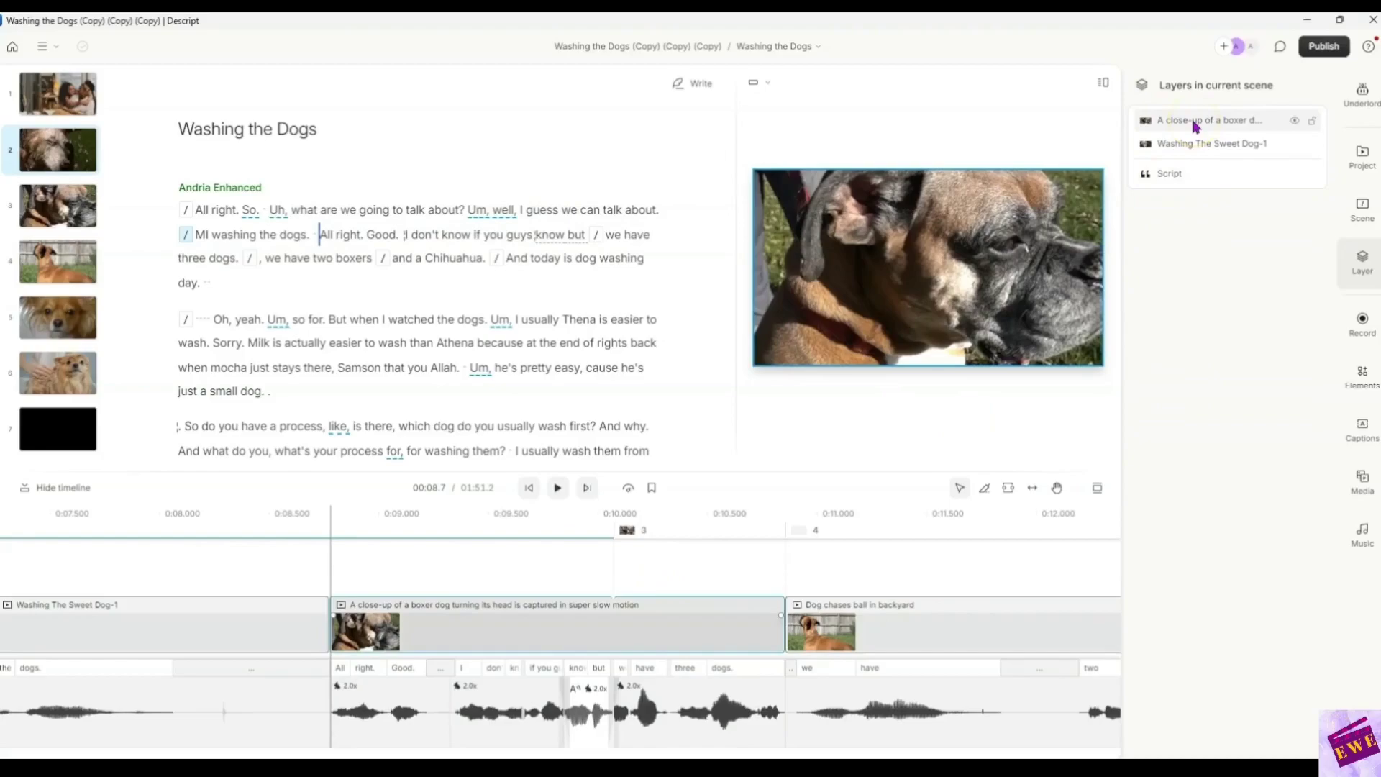
Set the boxer close-up layer's speed to 2x, giving it a 0:01.2 duration.
{"action": "left_click", "coordinate": [833, 409]}
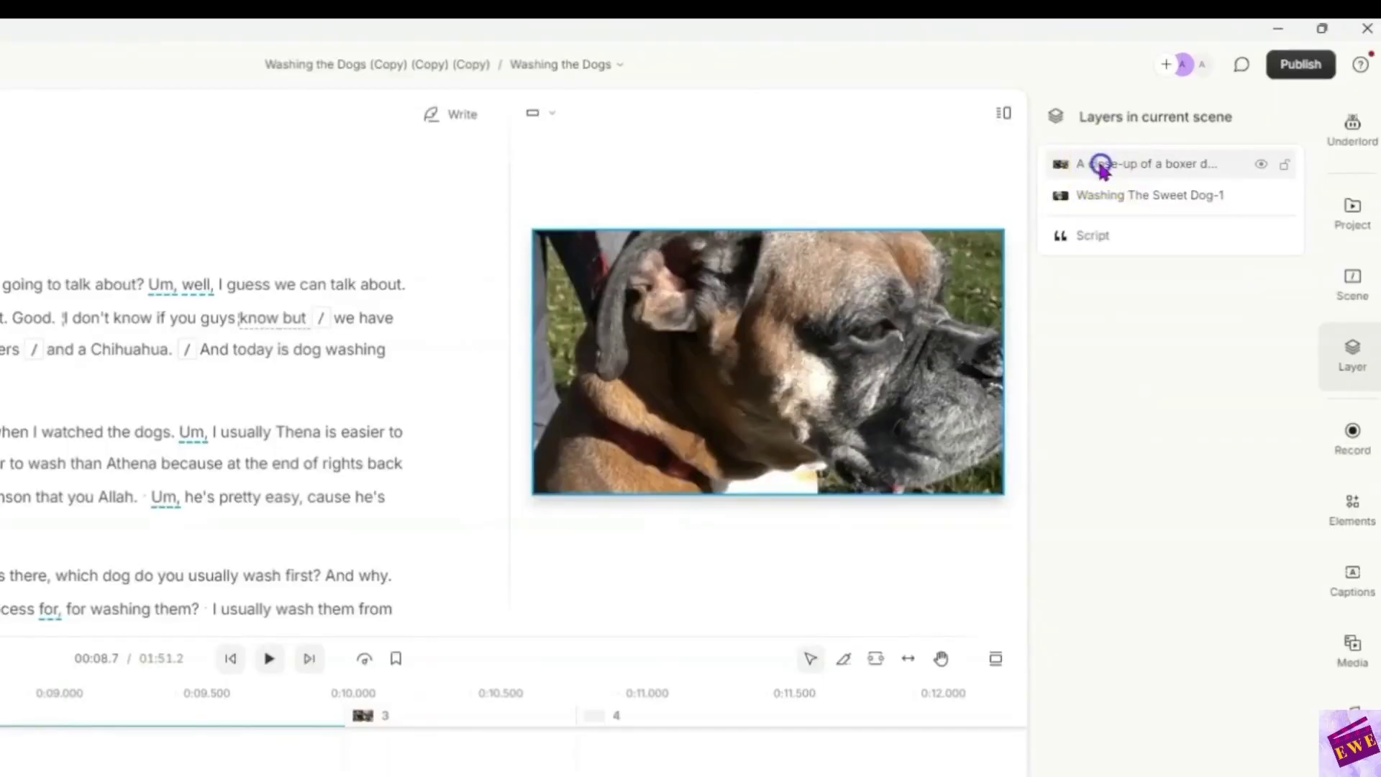
{"action": "left_click", "coordinate": [1175, 122]}
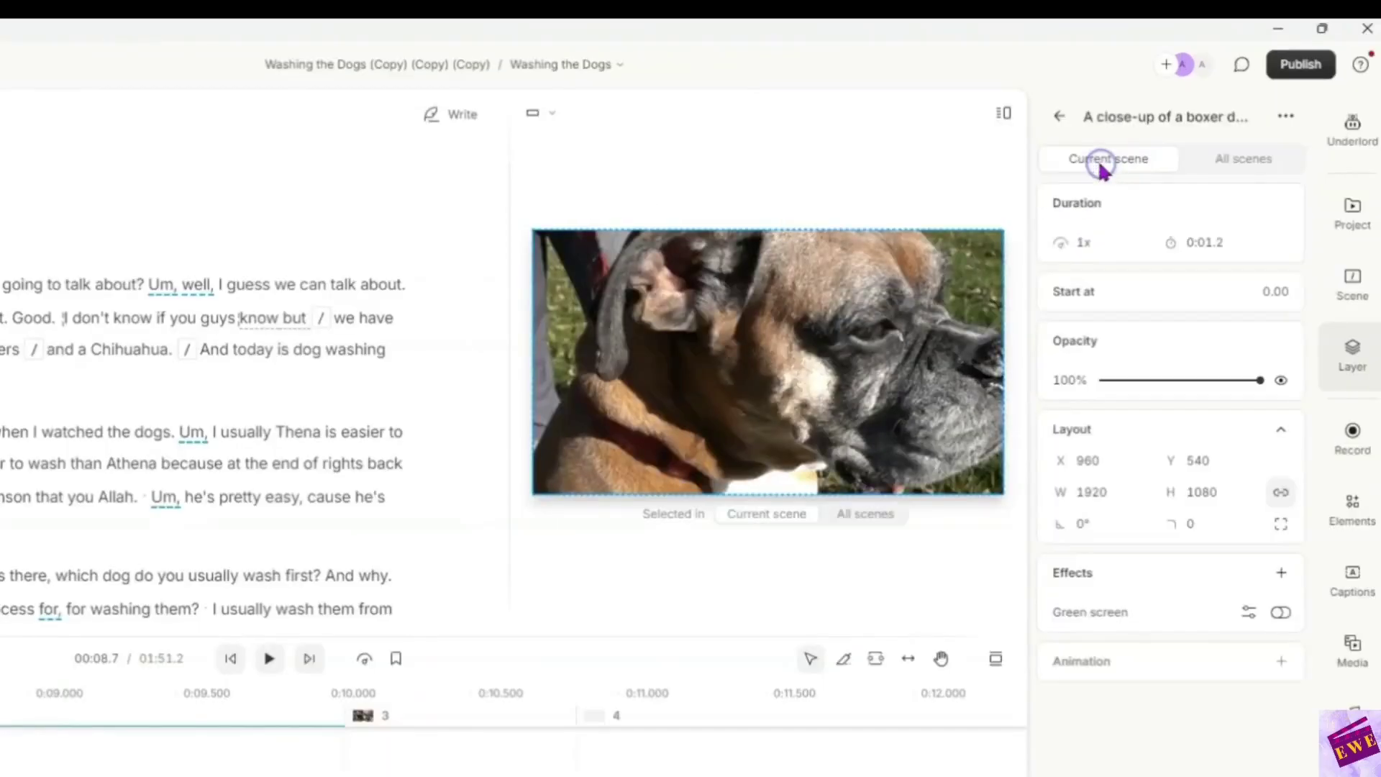
{"action": "left_click", "coordinate": [1080, 241]}
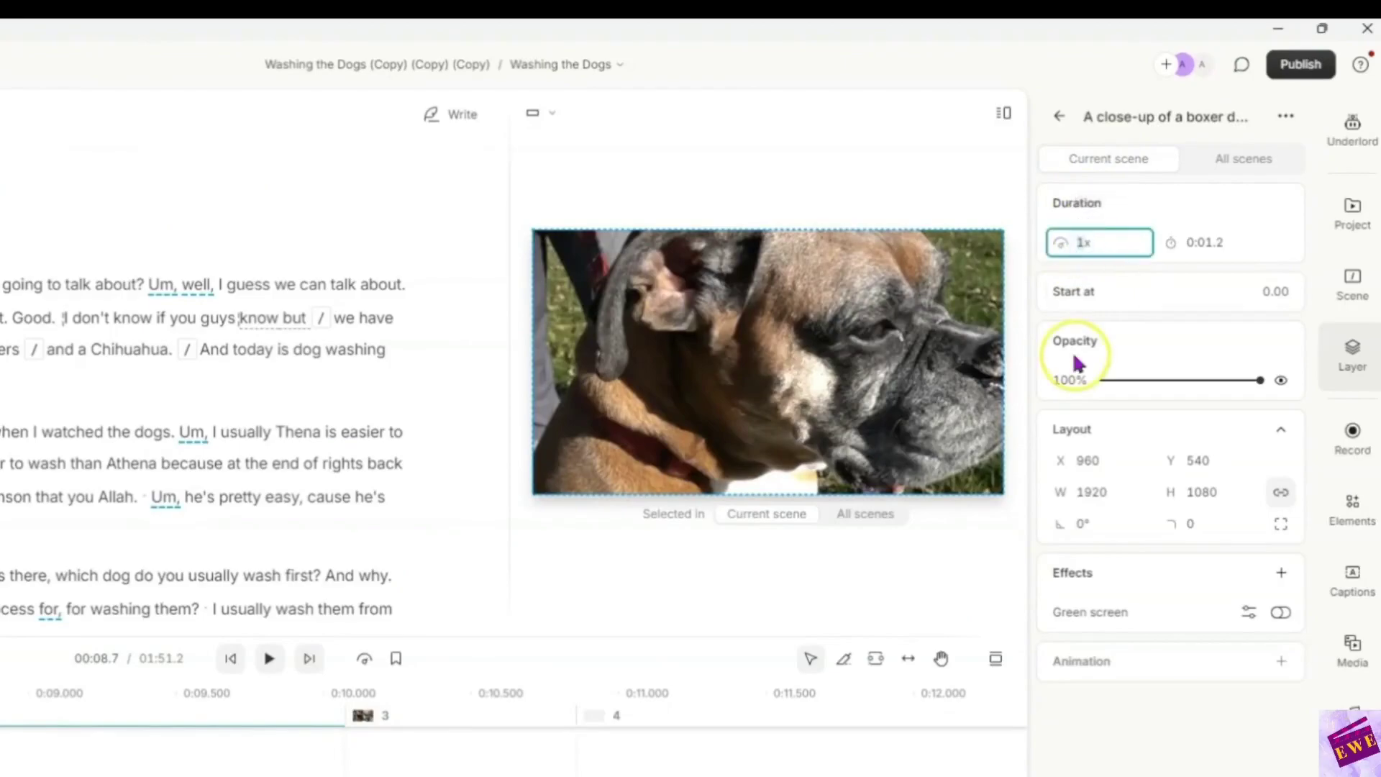
{"action": "type", "text": "2"}
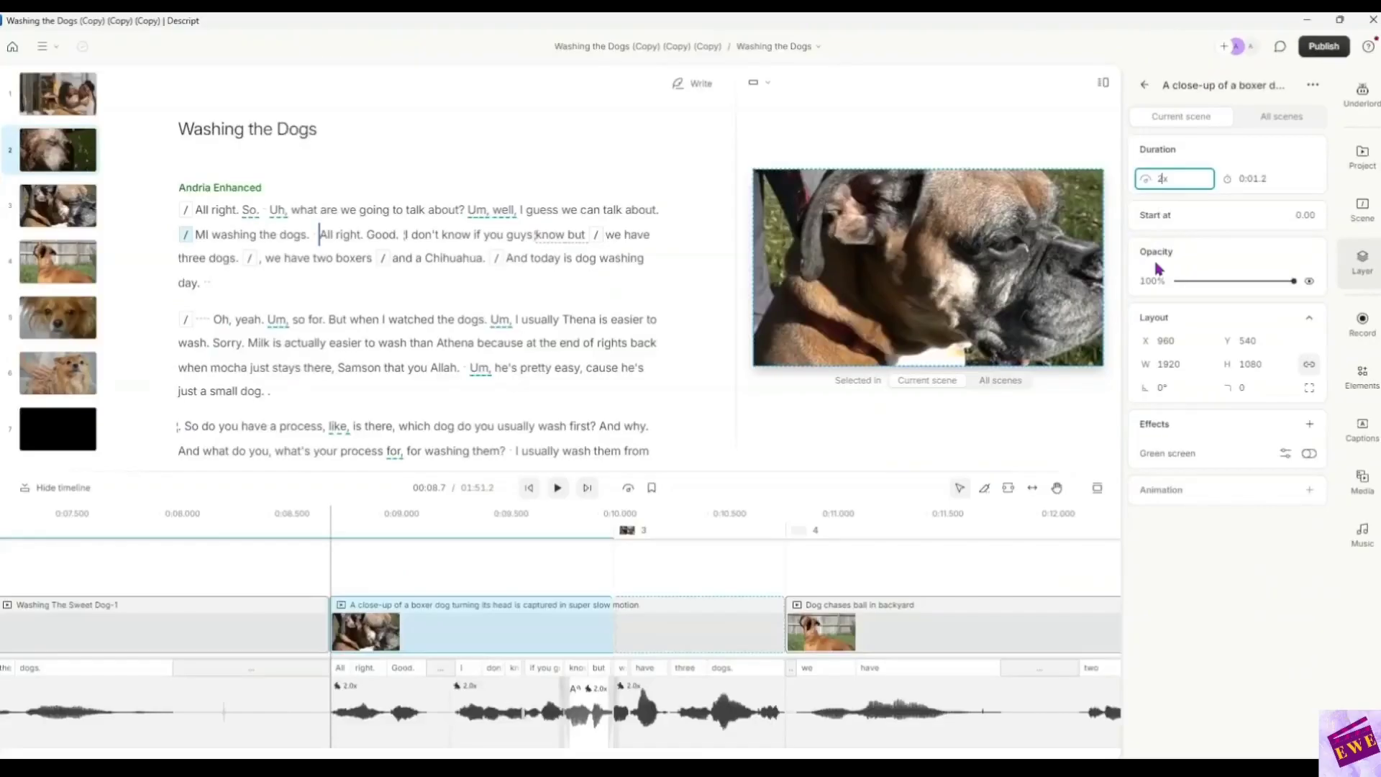
{"action": "left_click", "coordinate": [210, 503]}
{"action": "left_click", "coordinate": [591, 606]}
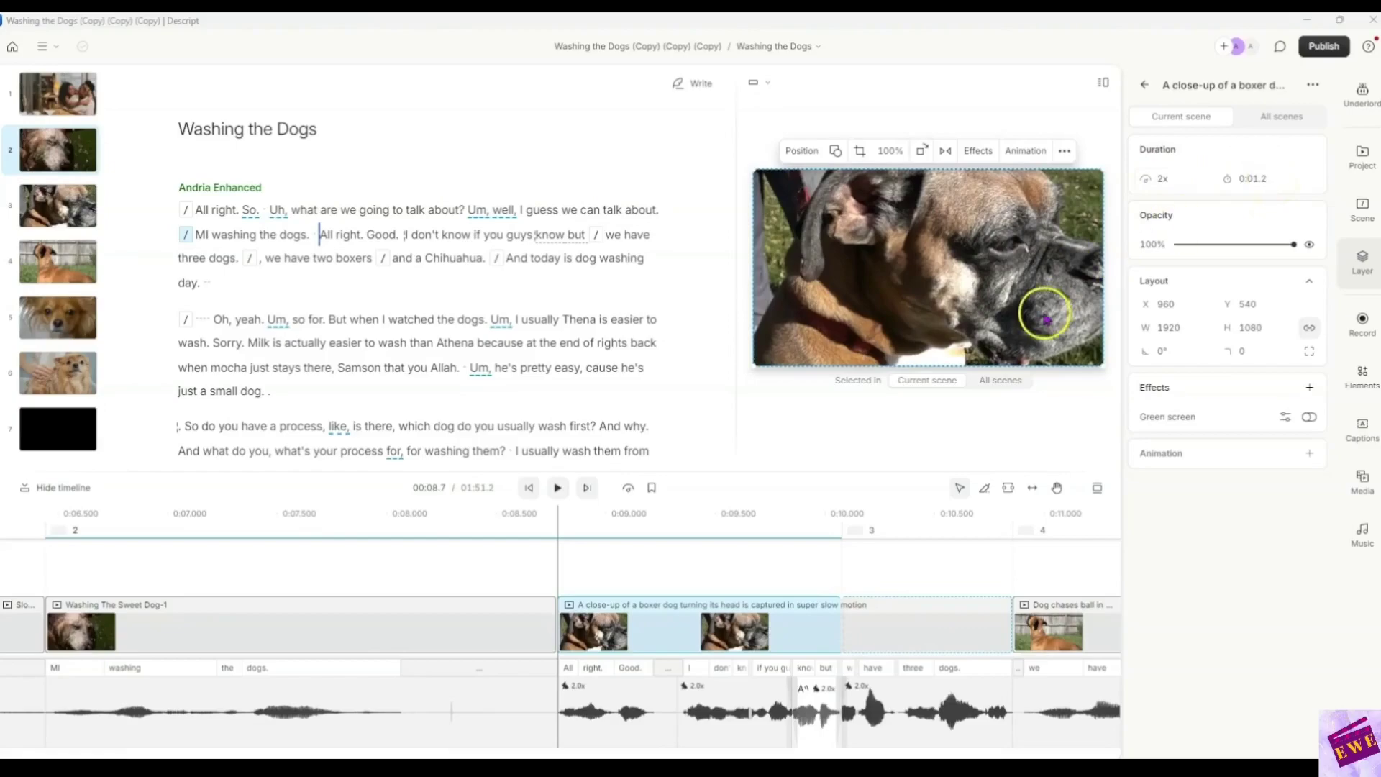
Set the normal-speed part of the boxer clip to 2x.
{"action": "left_click", "coordinate": [627, 636]}
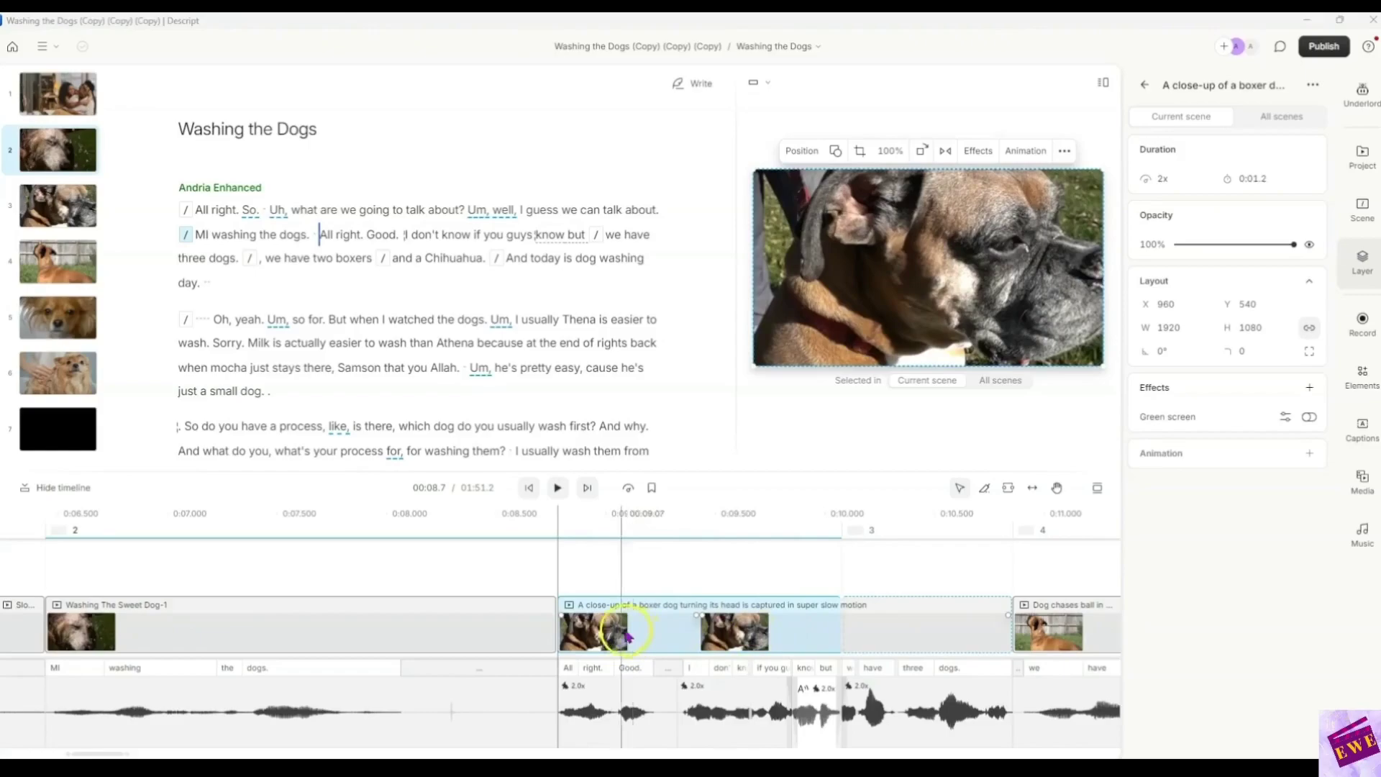
{"action": "left_click", "coordinate": [633, 637]}
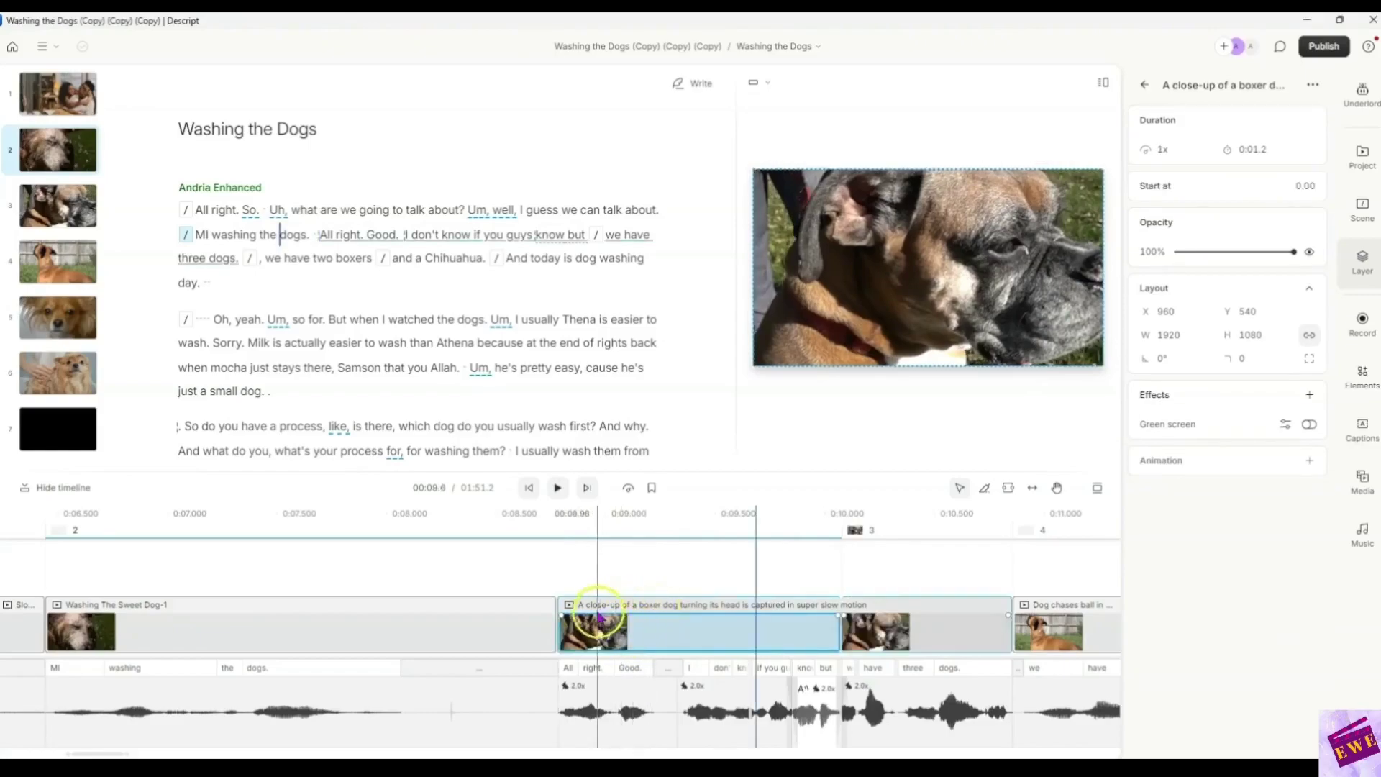
{"action": "left_click", "coordinate": [644, 637]}
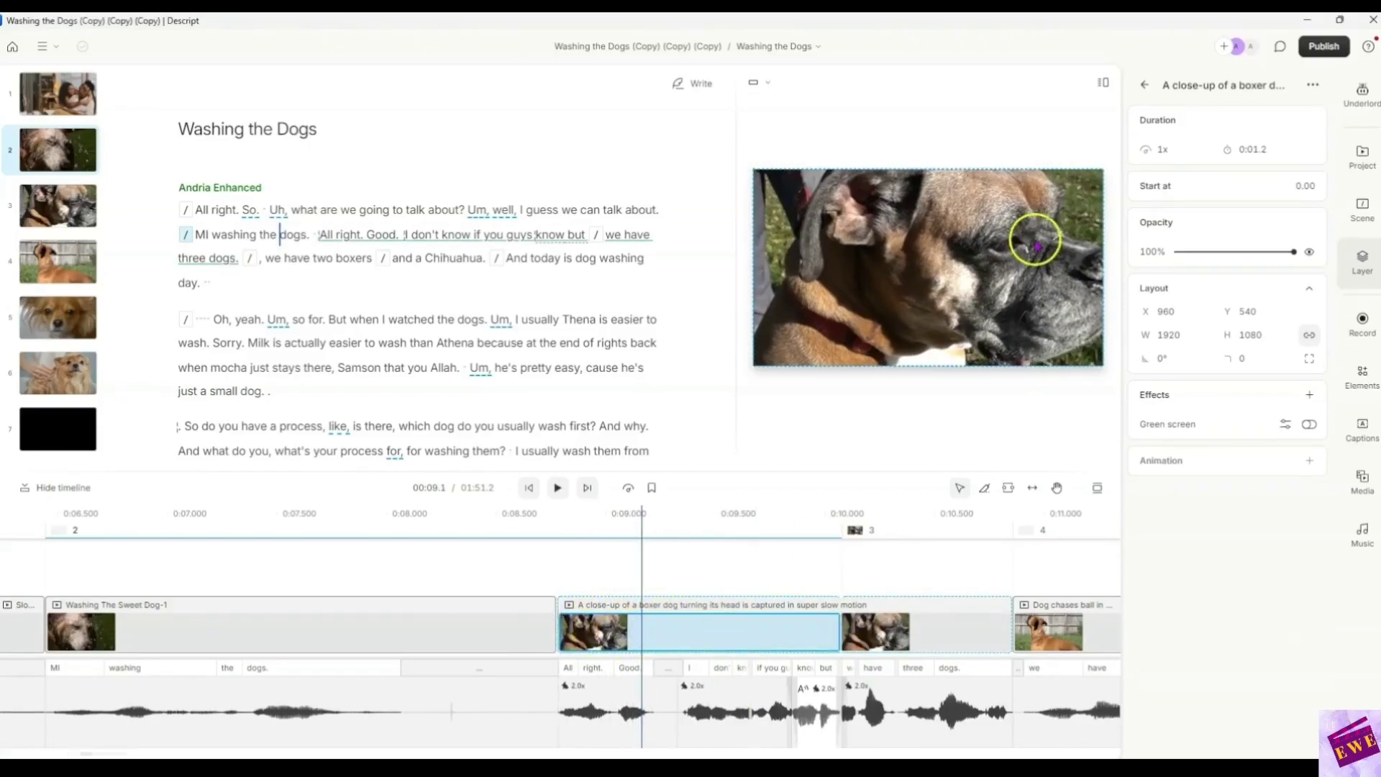
{"action": "left_click", "coordinate": [1163, 150]}
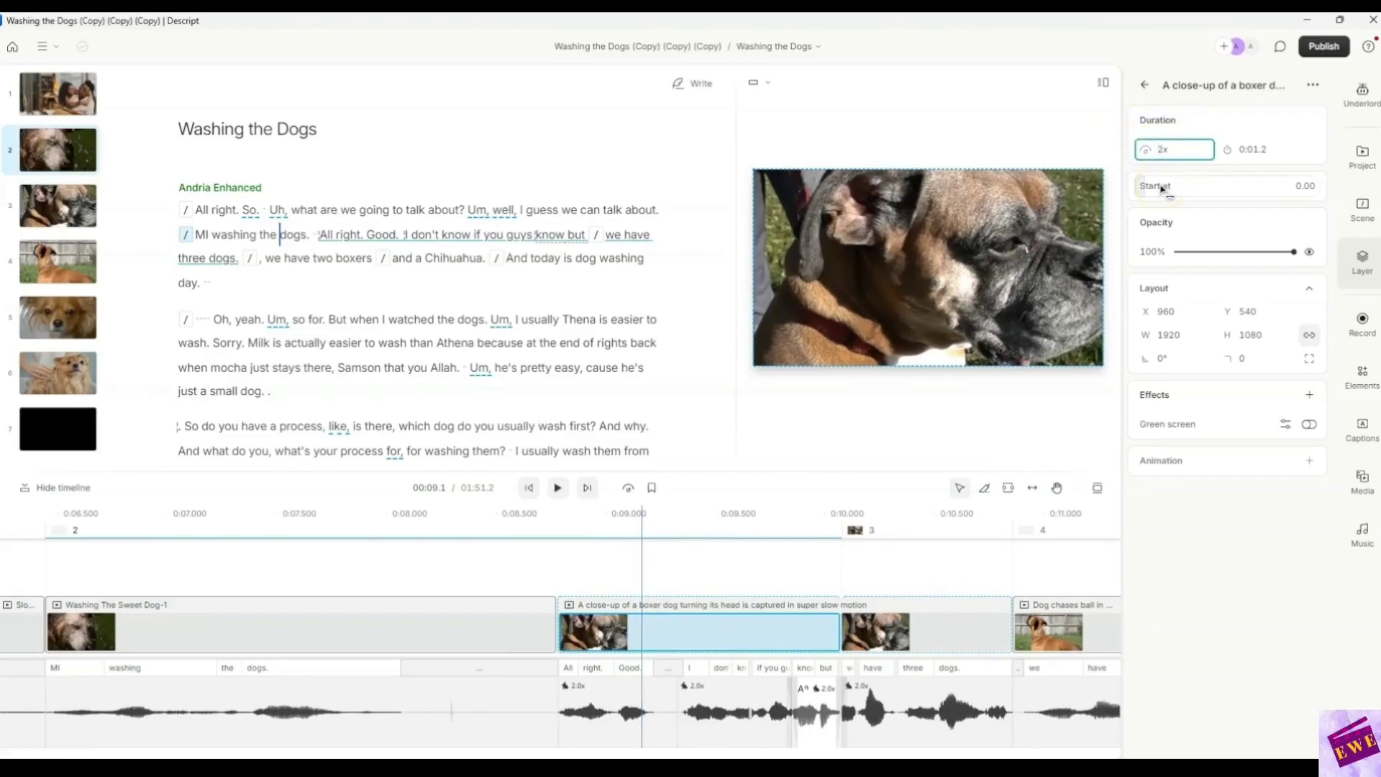
{"action": "type", "text": "2"}
{"action": "key", "text": "Return"}
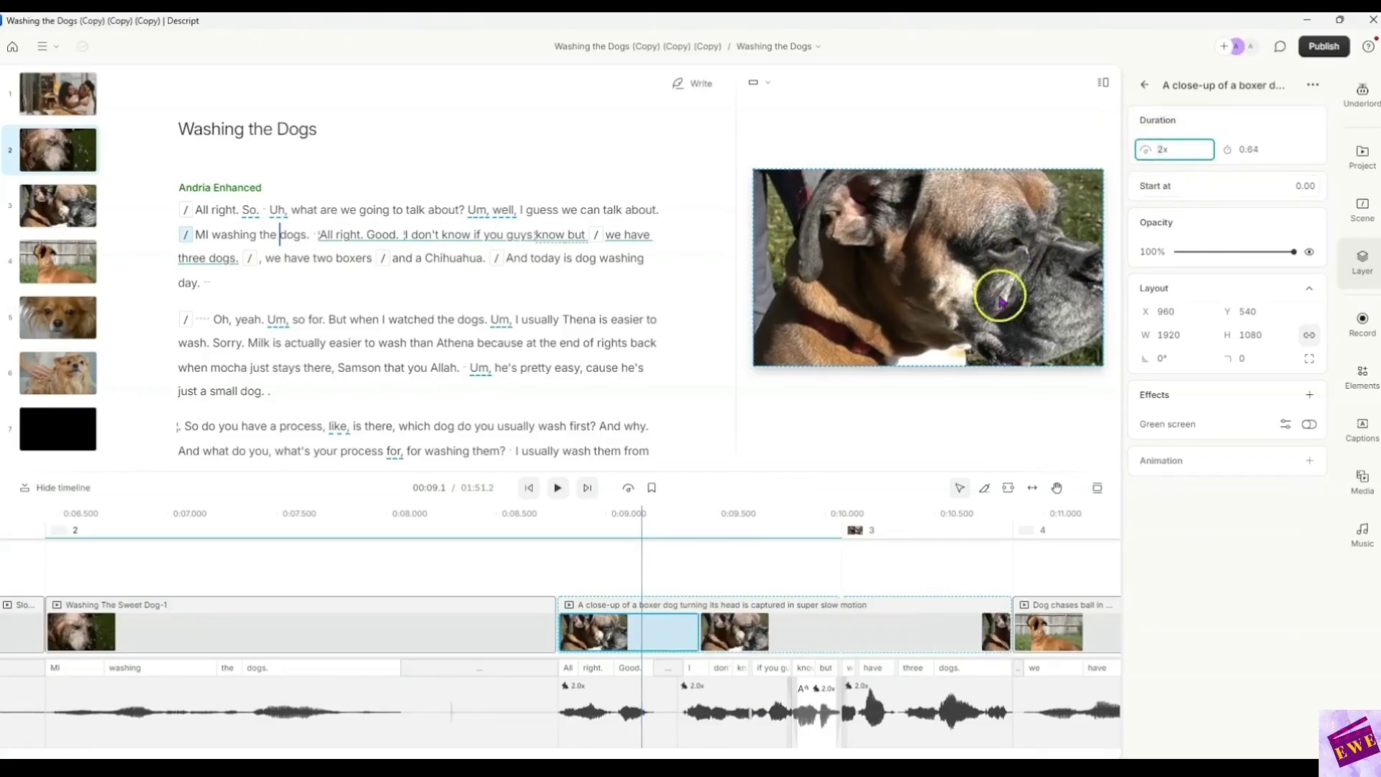
Delete the leftover normal-speed boxer clip parts, leaving one 2x 0:01.2 clip.
{"action": "left_click", "coordinate": [764, 642]}
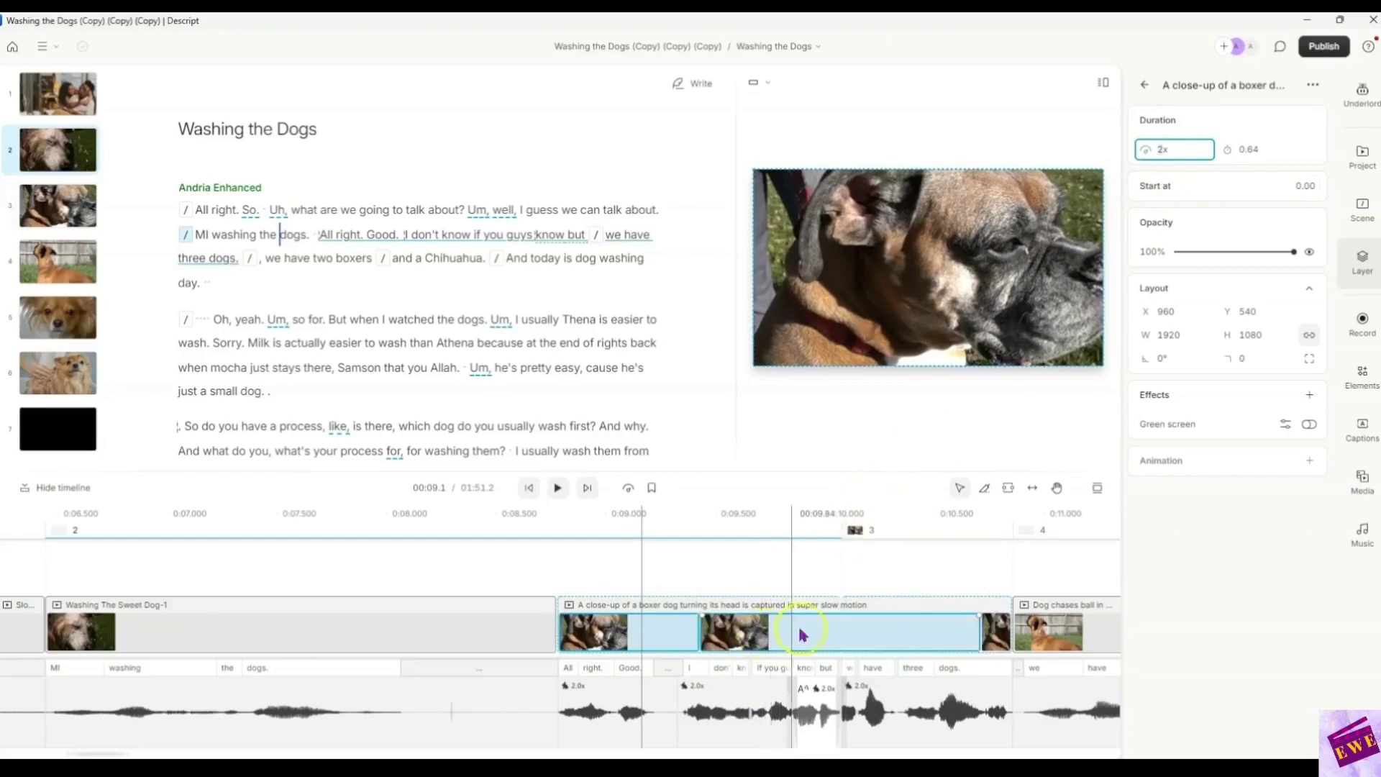
{"action": "left_click", "coordinate": [852, 633]}
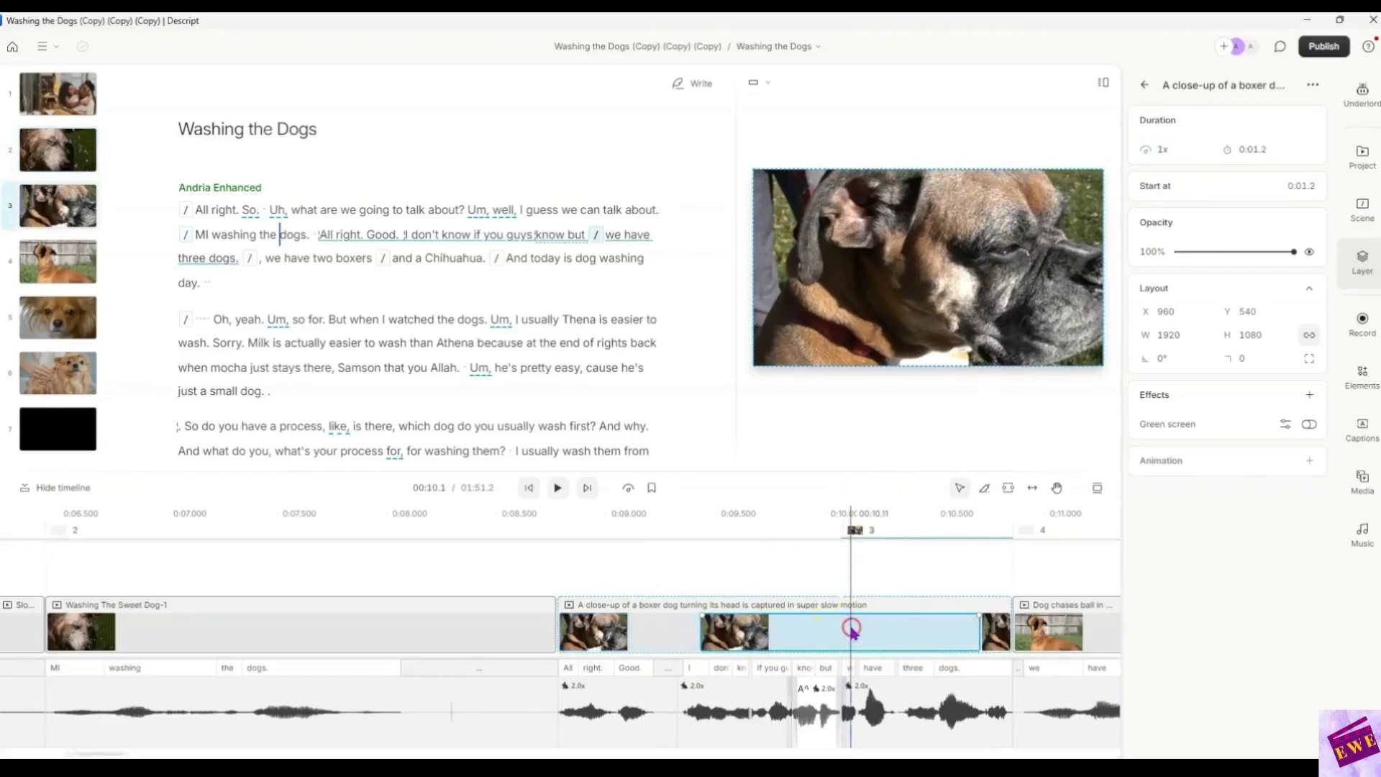
{"action": "right_click", "coordinate": [851, 630]}
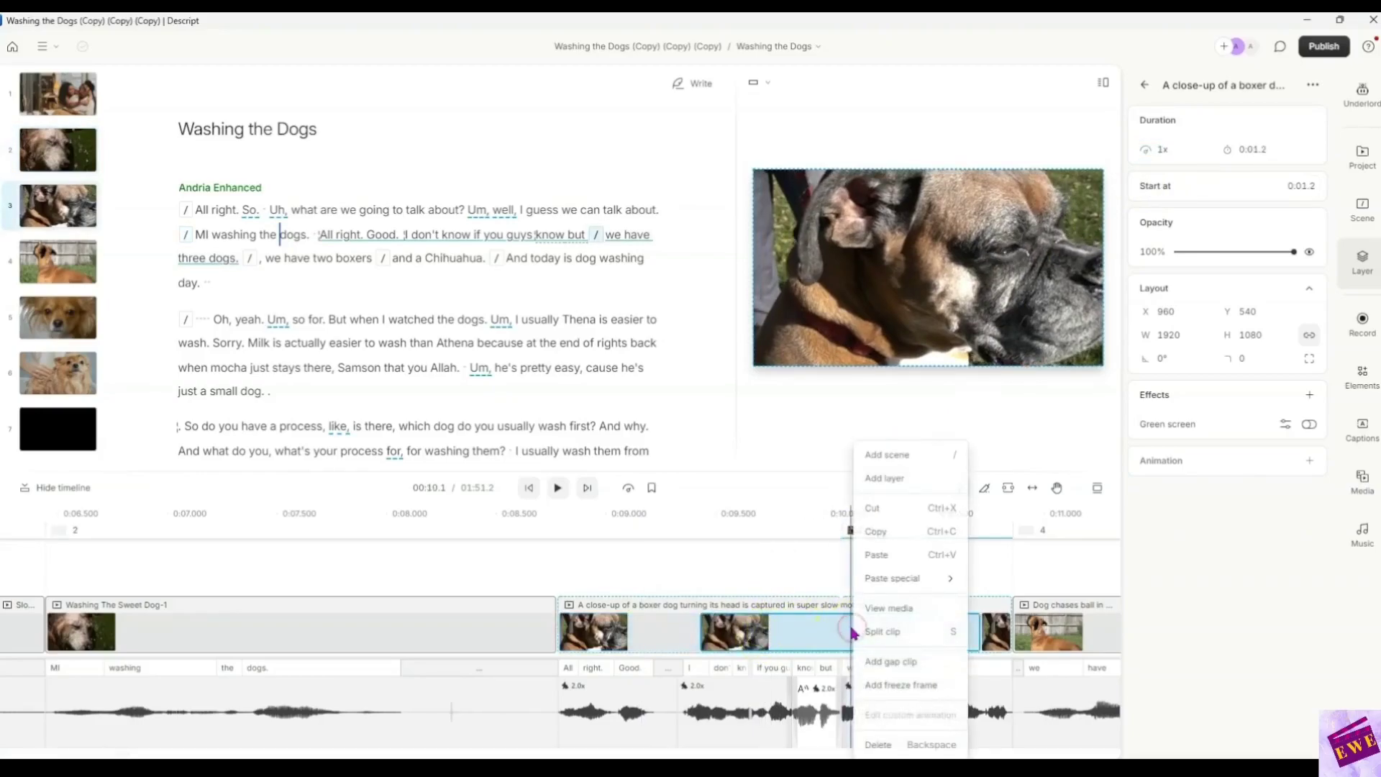
{"action": "left_click", "coordinate": [877, 745]}
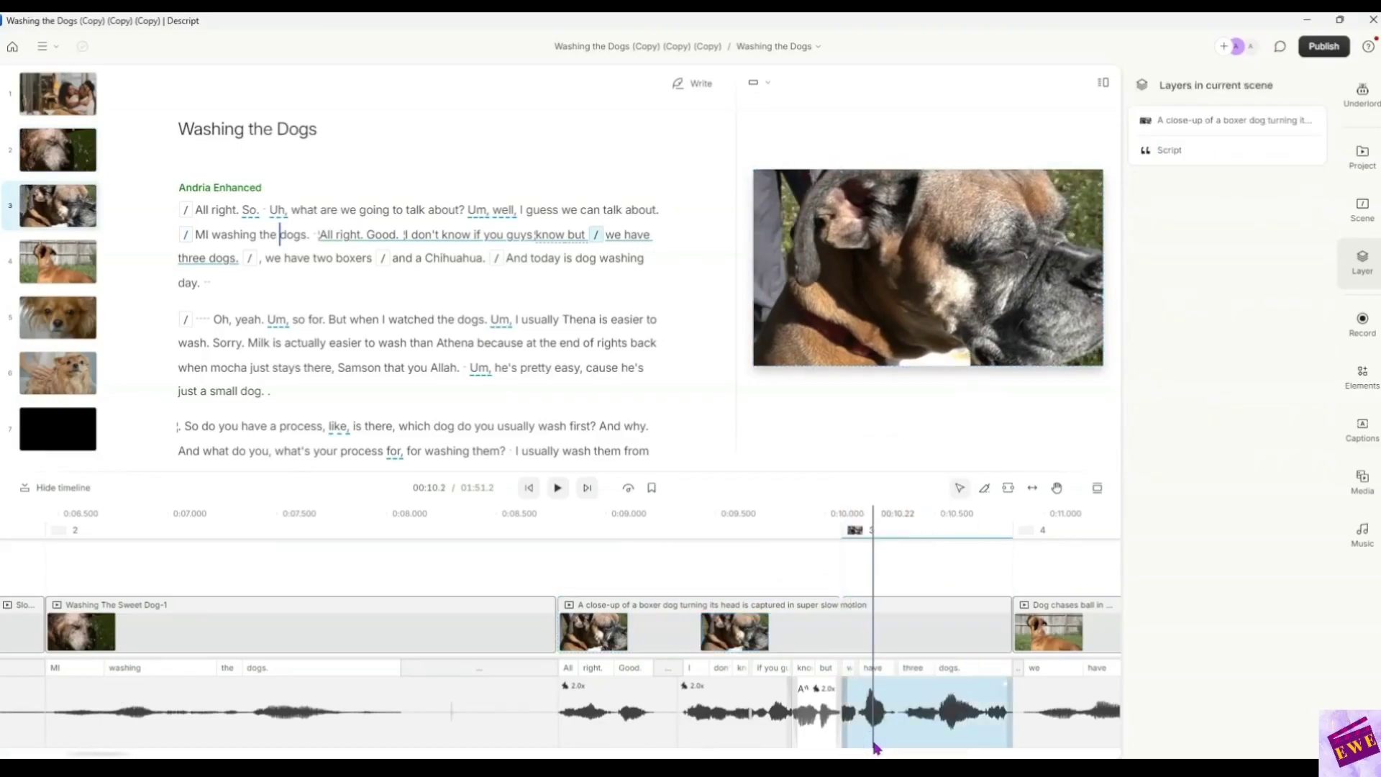
{"action": "left_click", "coordinate": [817, 632]}
{"action": "key", "text": "Delete"}
{"action": "left_click", "coordinate": [656, 637]}
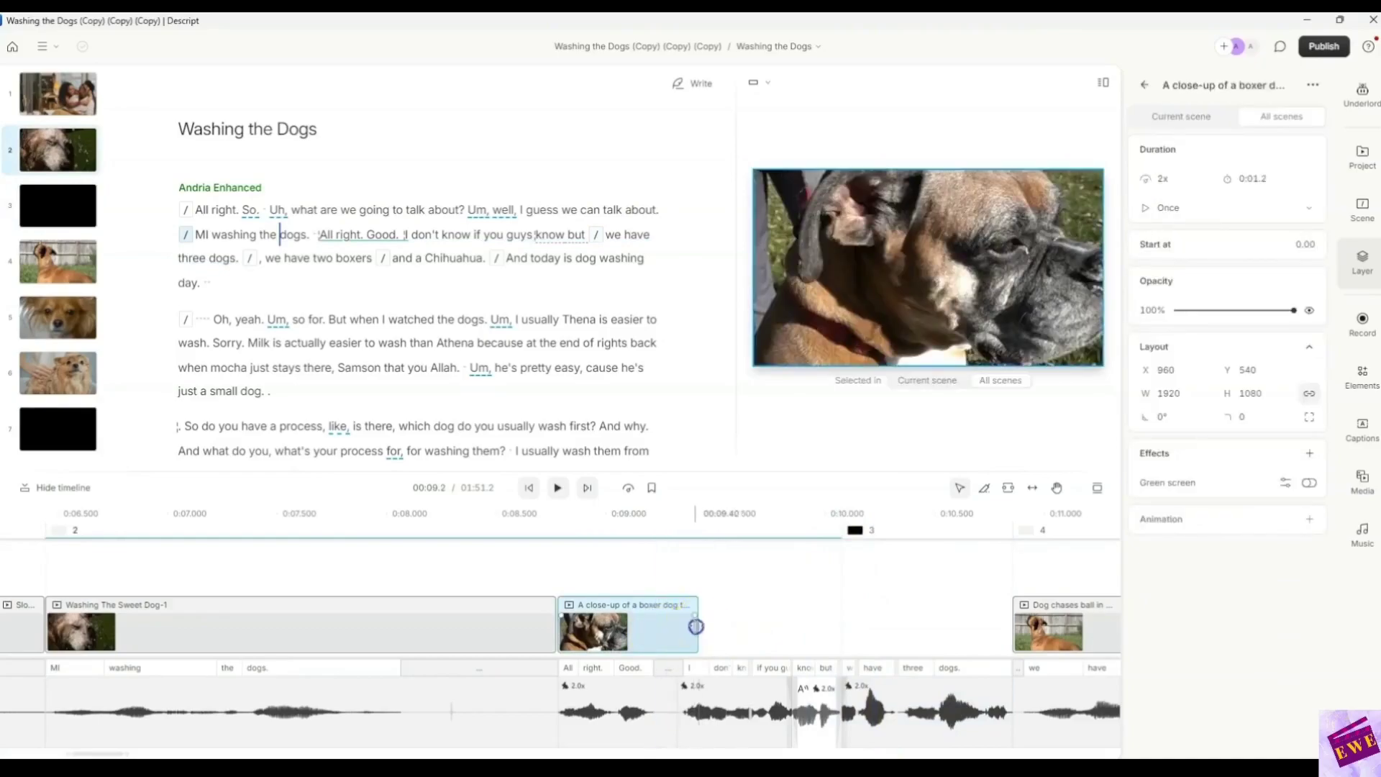
Stretch the 2x boxer clip up to scene 4 and switch its playback from Once to Loop.
{"action": "left_click_drag", "start_coordinate": [696, 627], "coordinate": [1015, 630]}
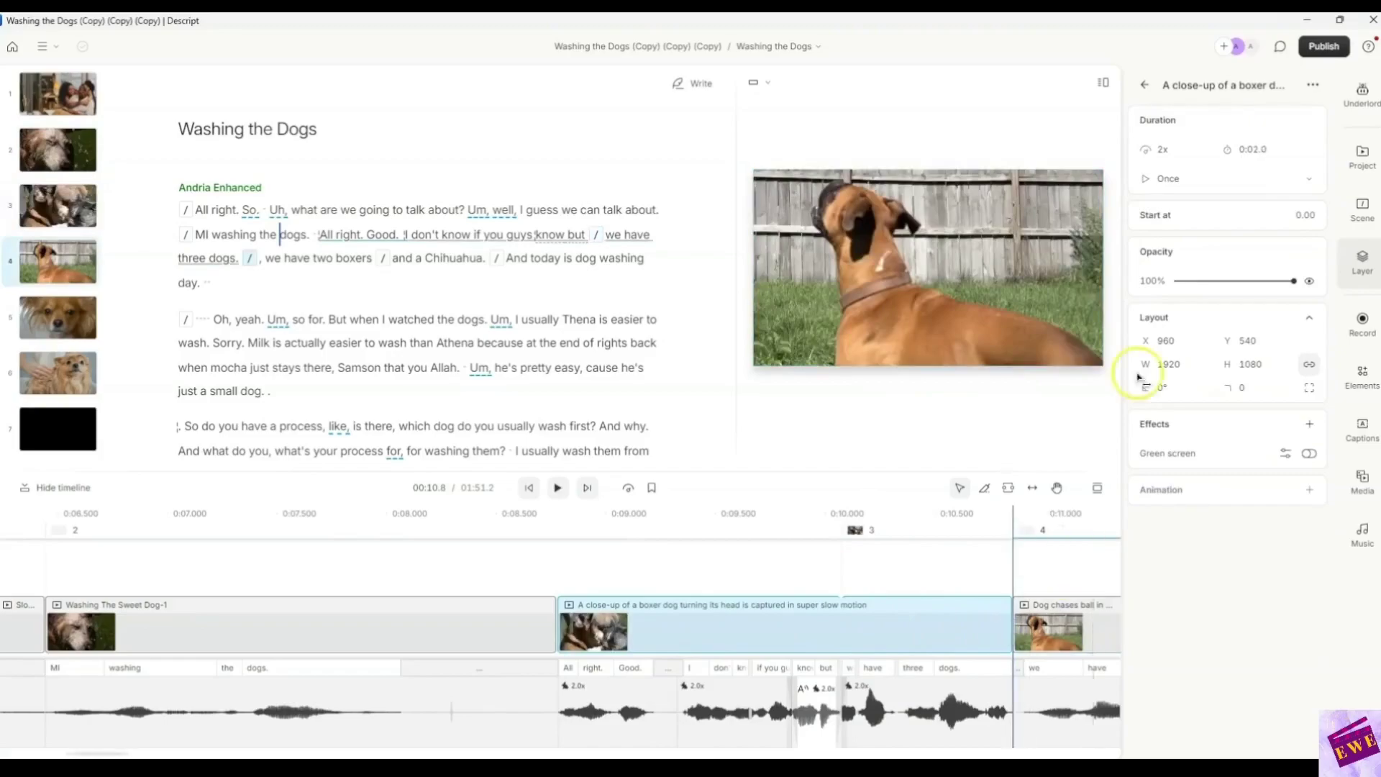
{"action": "left_click", "coordinate": [1161, 149]}
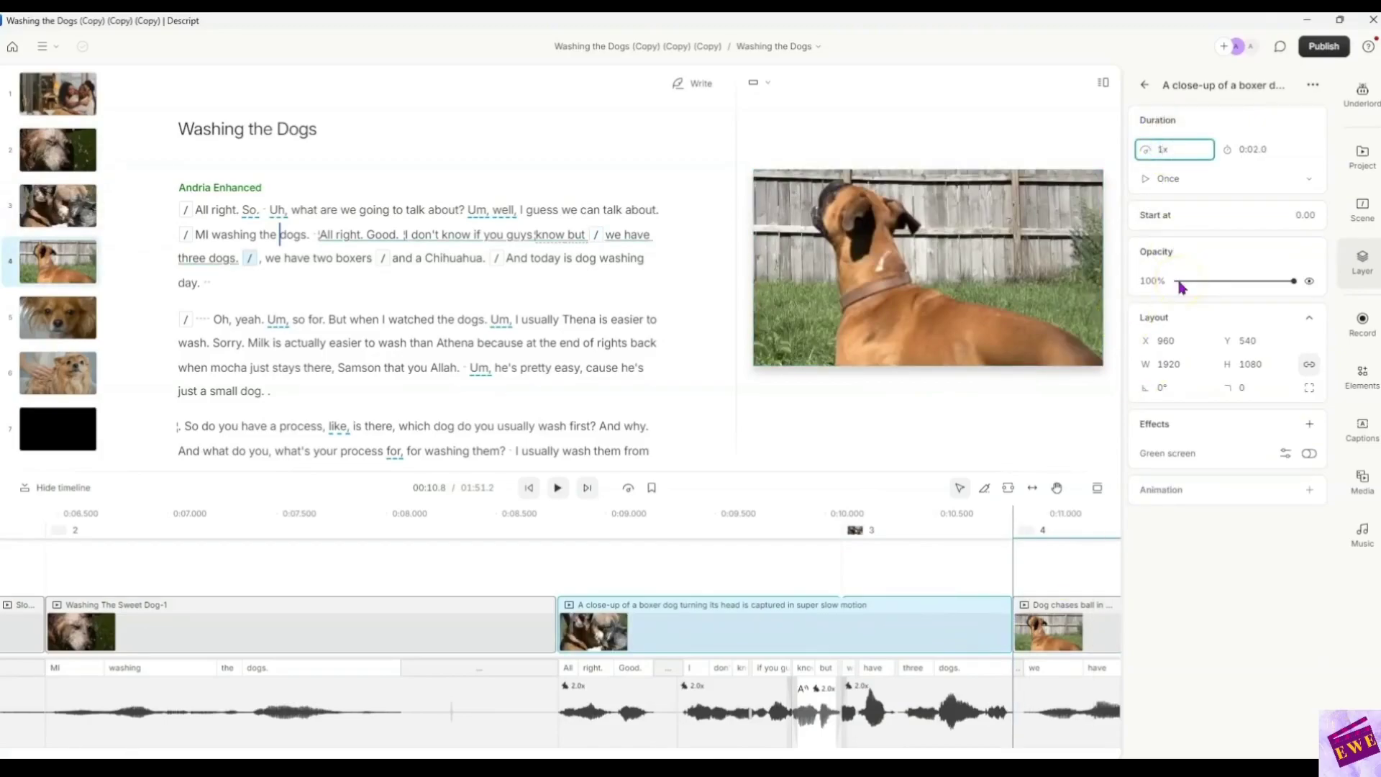
{"action": "left_click", "coordinate": [1160, 151]}
{"action": "left_click", "coordinate": [1183, 182]}
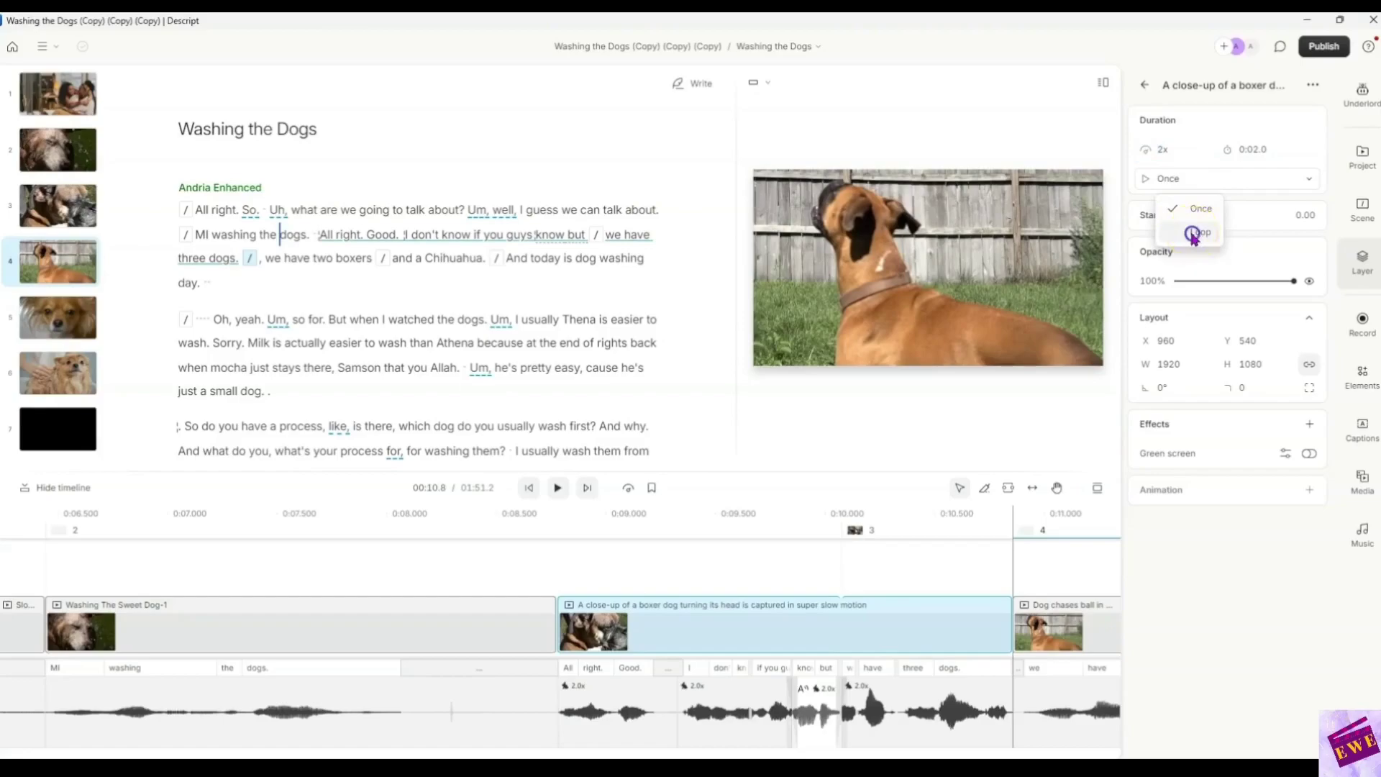
{"action": "left_click", "coordinate": [1193, 234]}
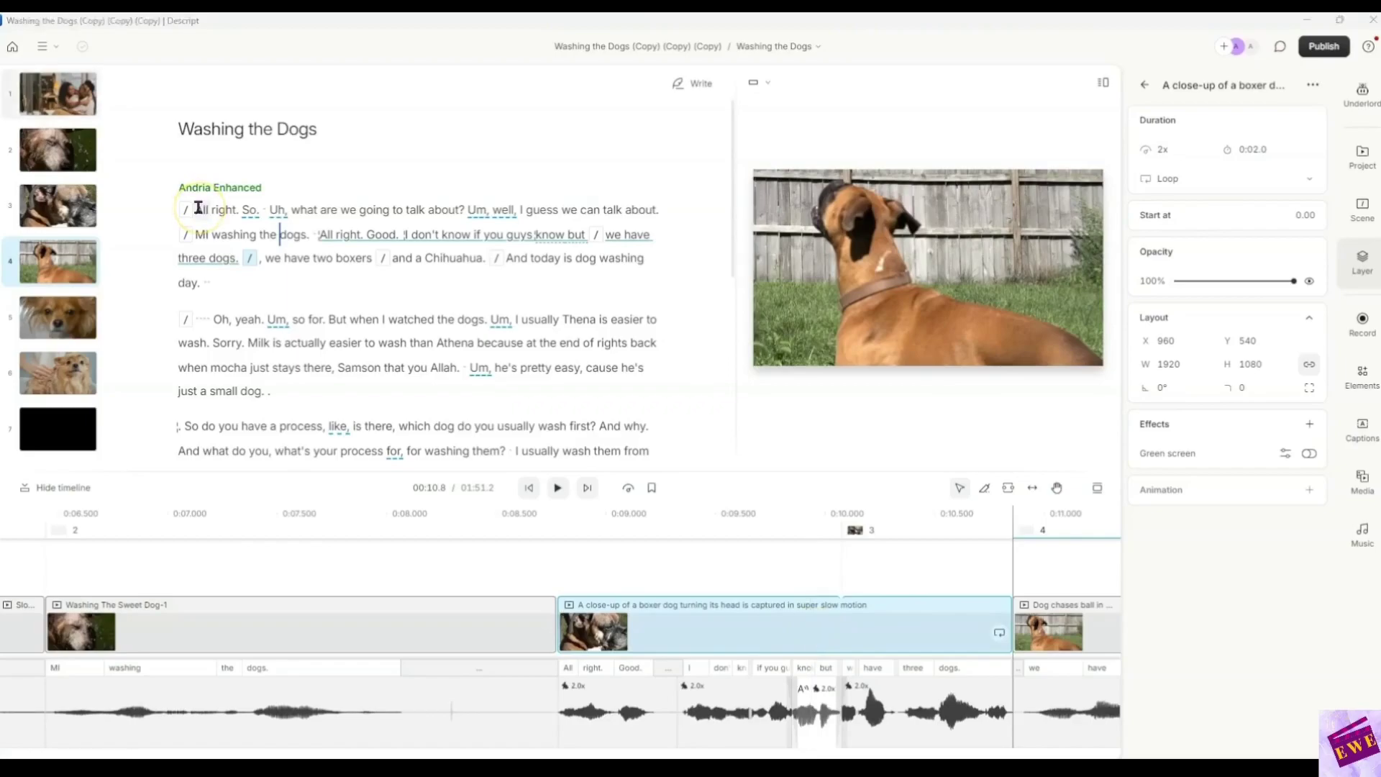
{"action": "left_click", "coordinate": [198, 207]}
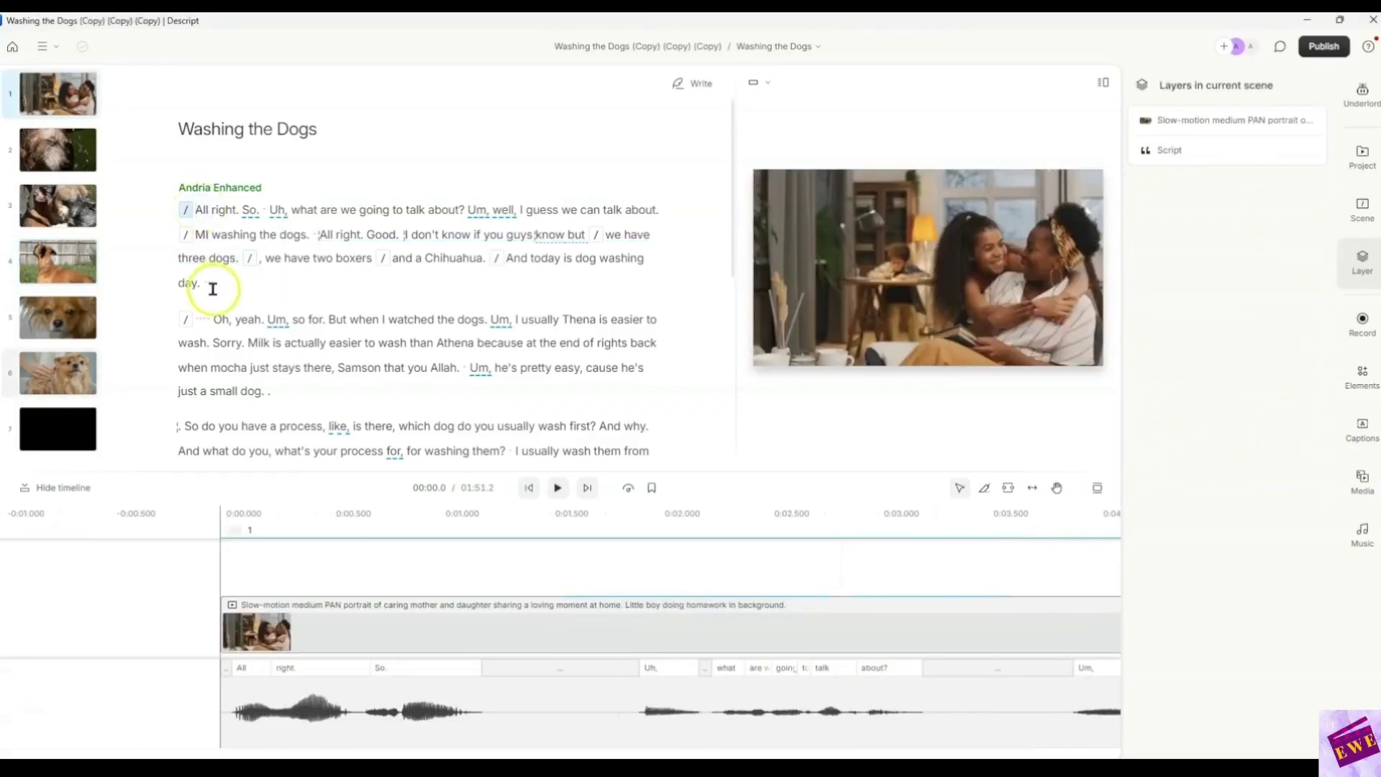
{"action": "left_click", "coordinate": [558, 489]}
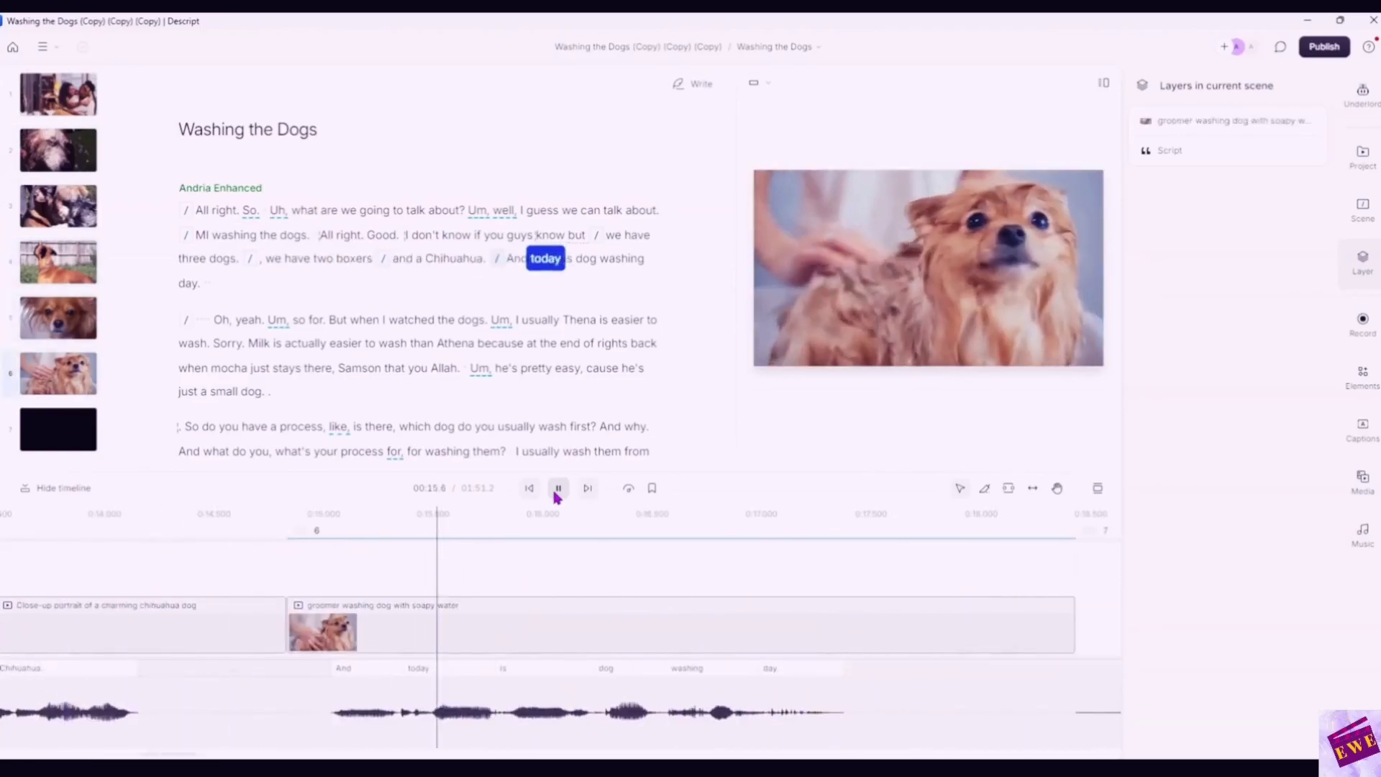
{"action": "left_click", "coordinate": [557, 489]}
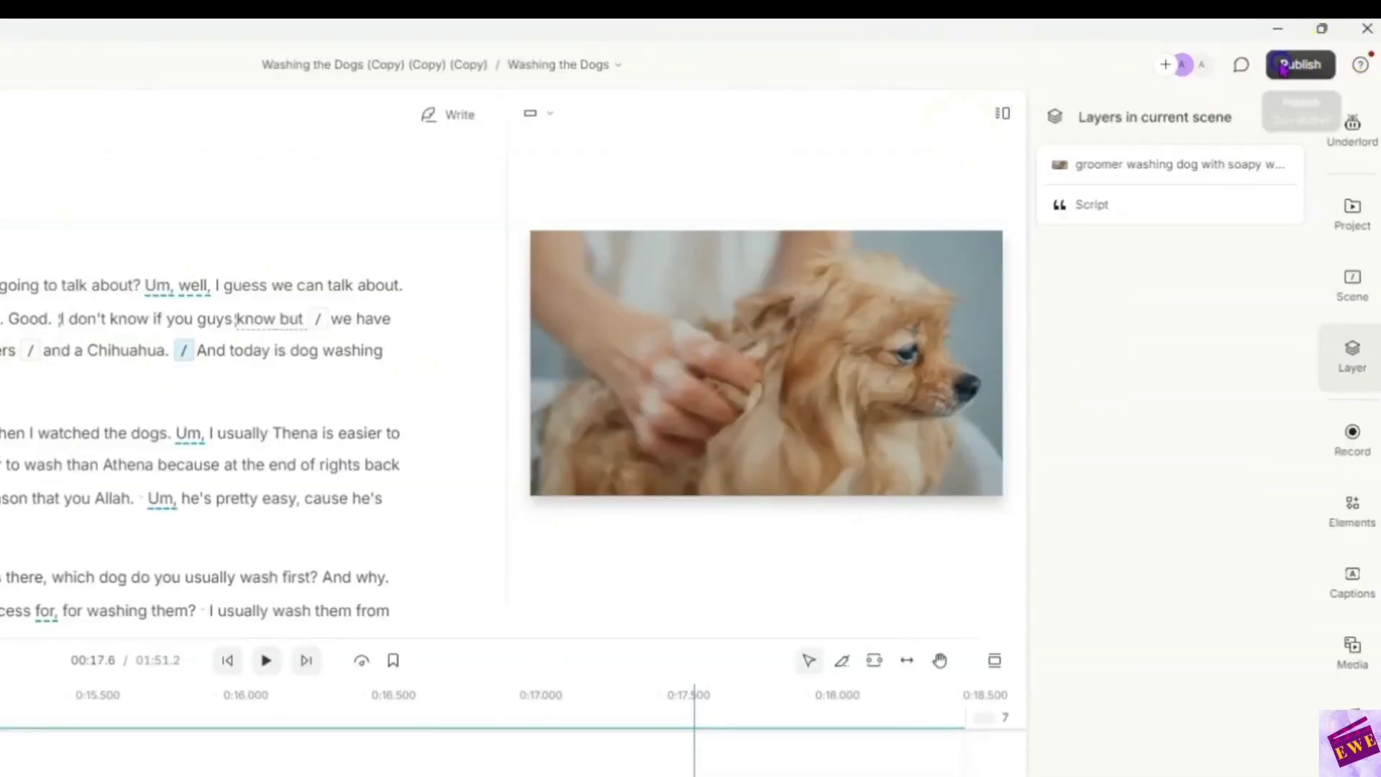
Open Publish's Export tab to show the video settings at Max resolution and High quality.
{"action": "left_click", "coordinate": [1283, 67]}
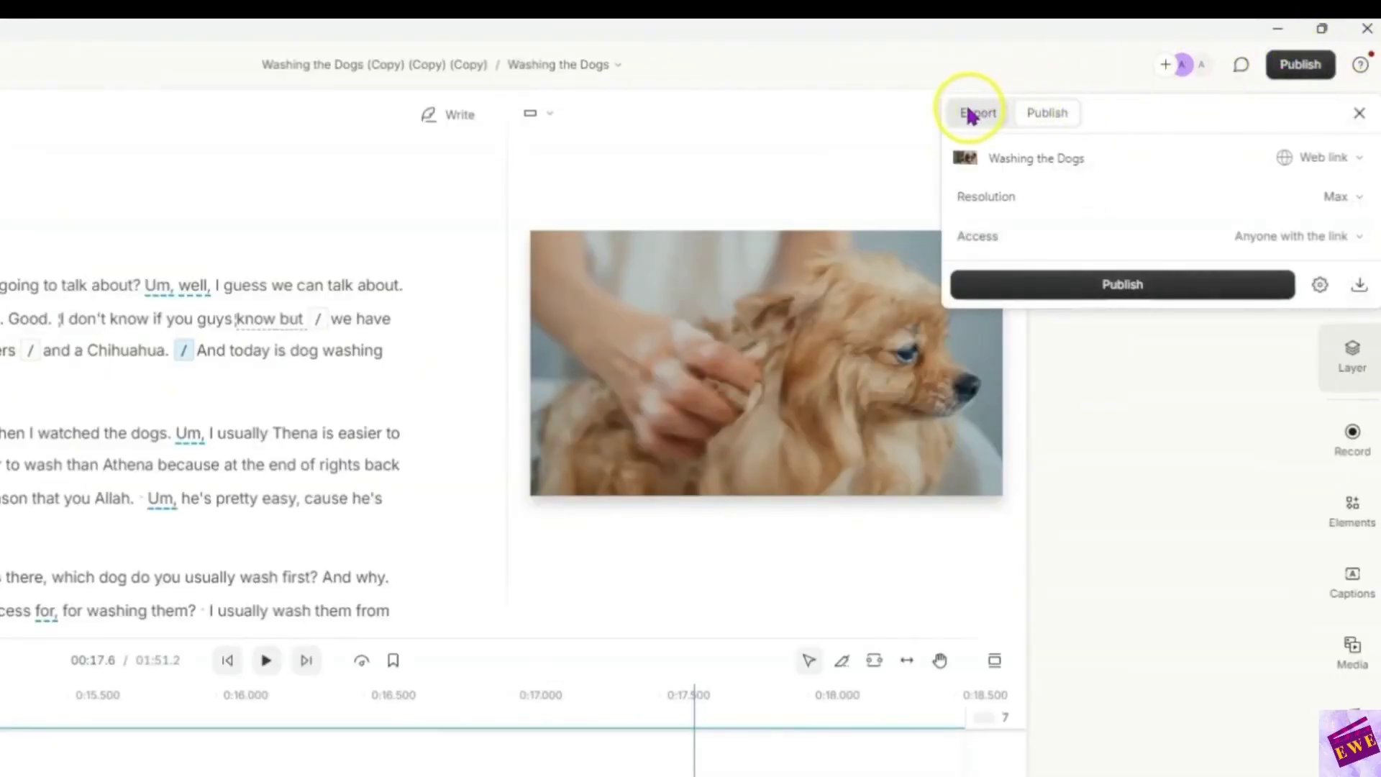
{"action": "left_click", "coordinate": [972, 113]}
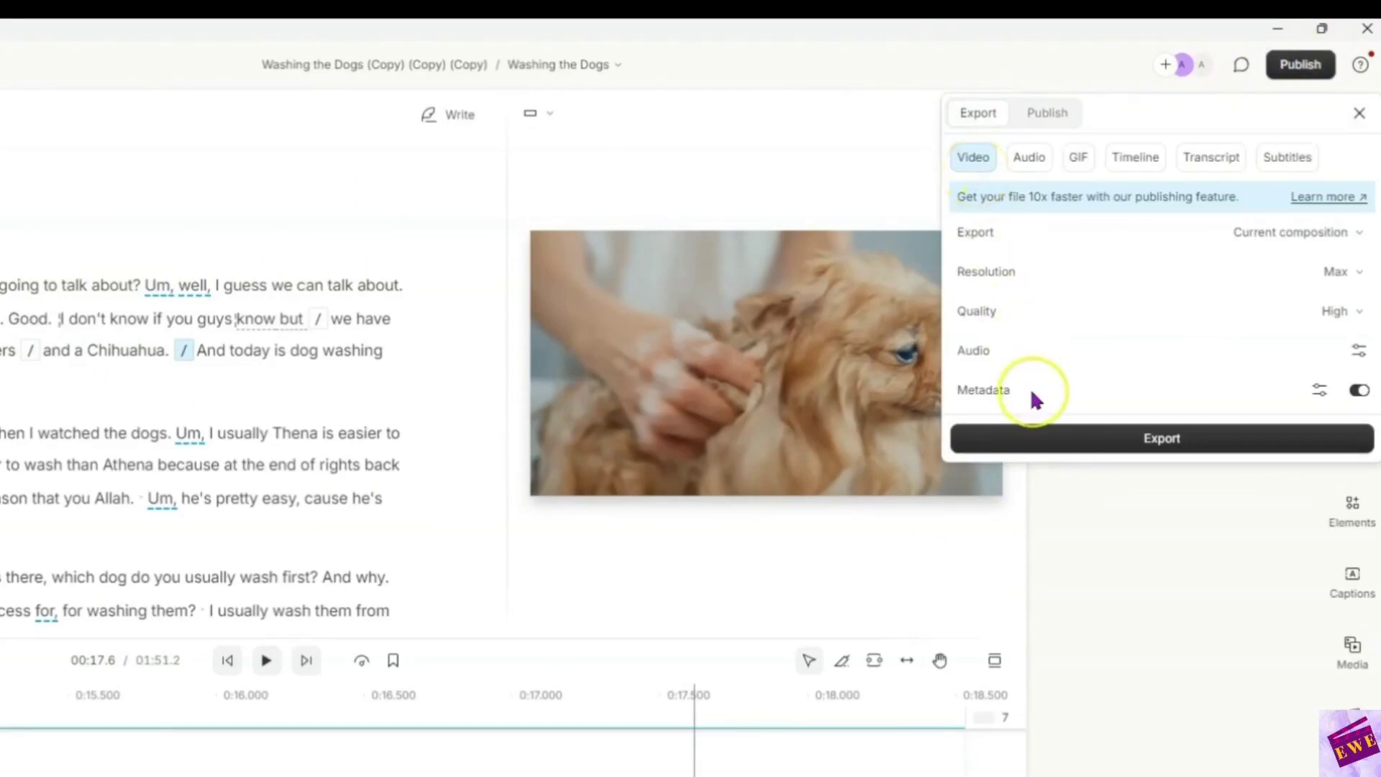